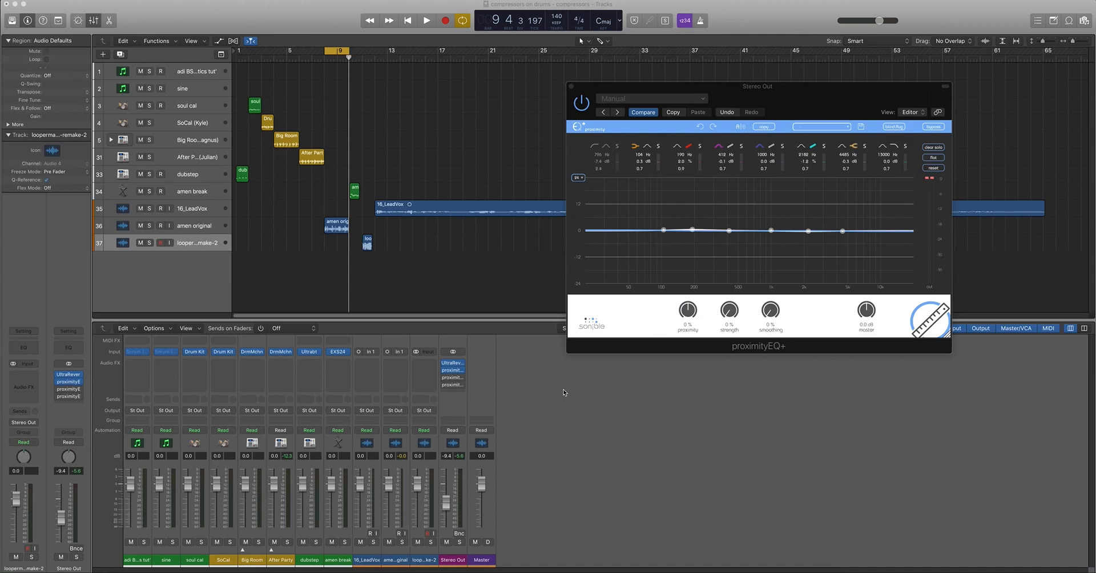
Move the proximityEQ+ window clear of the mixer and play the loop with the Stereo Out plug-ins bypassed.
drag(802, 86, 710, 91)
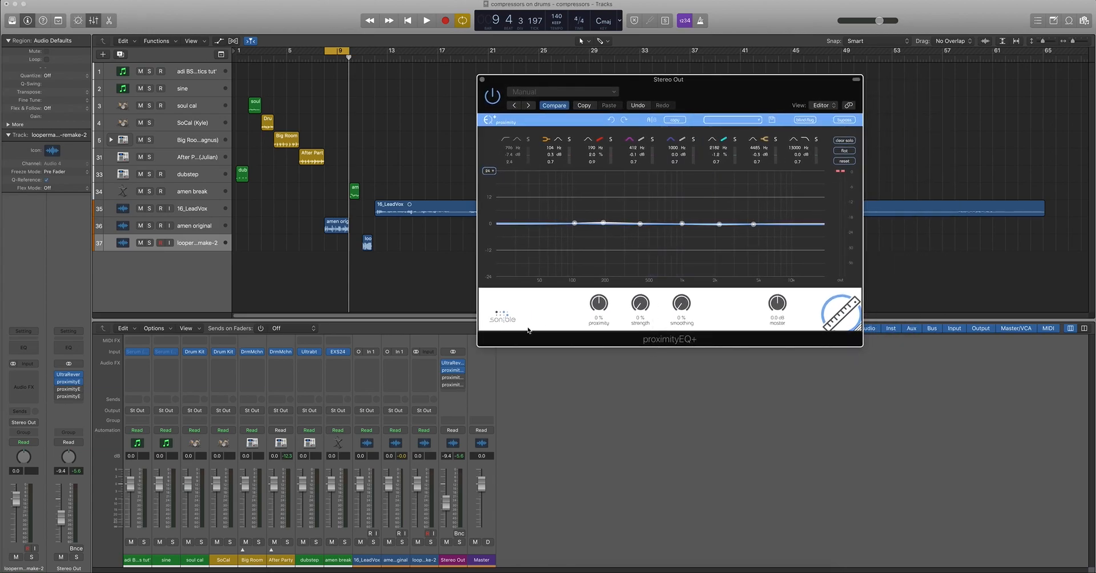
drag(688, 91, 614, 65)
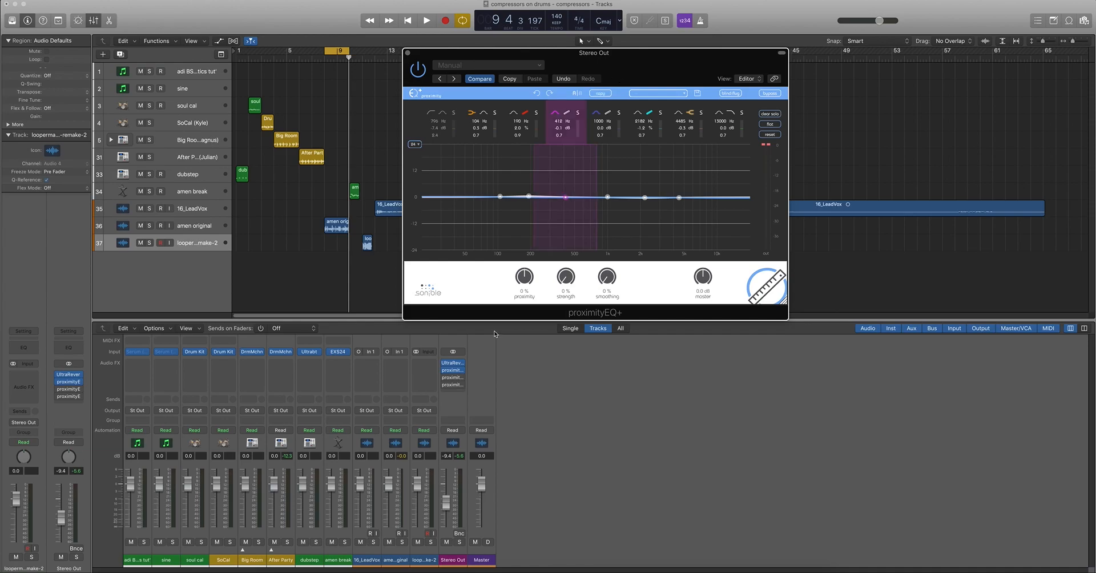
click(444, 370)
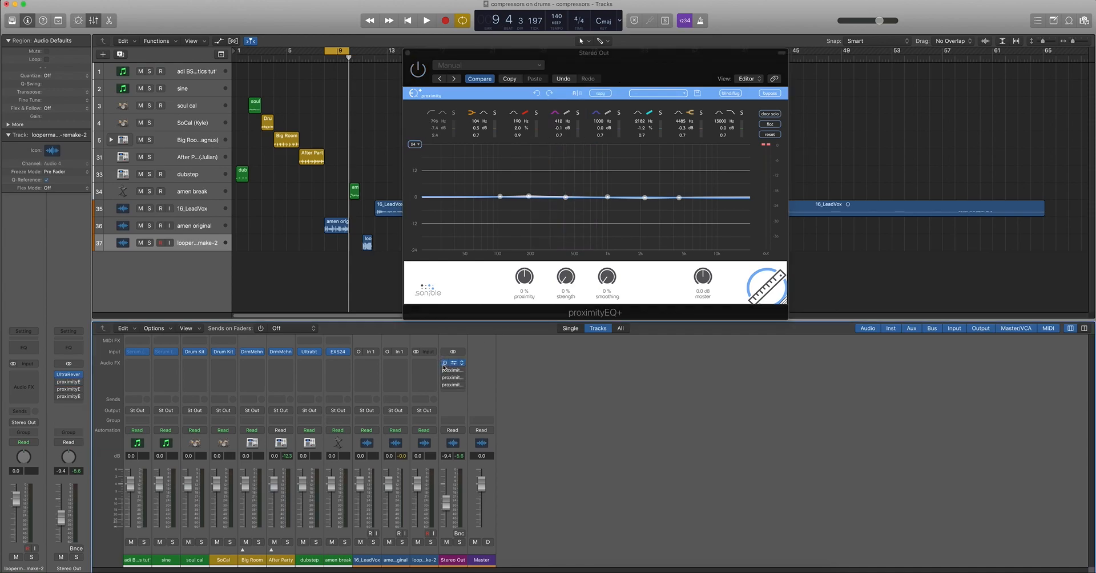
key(space)
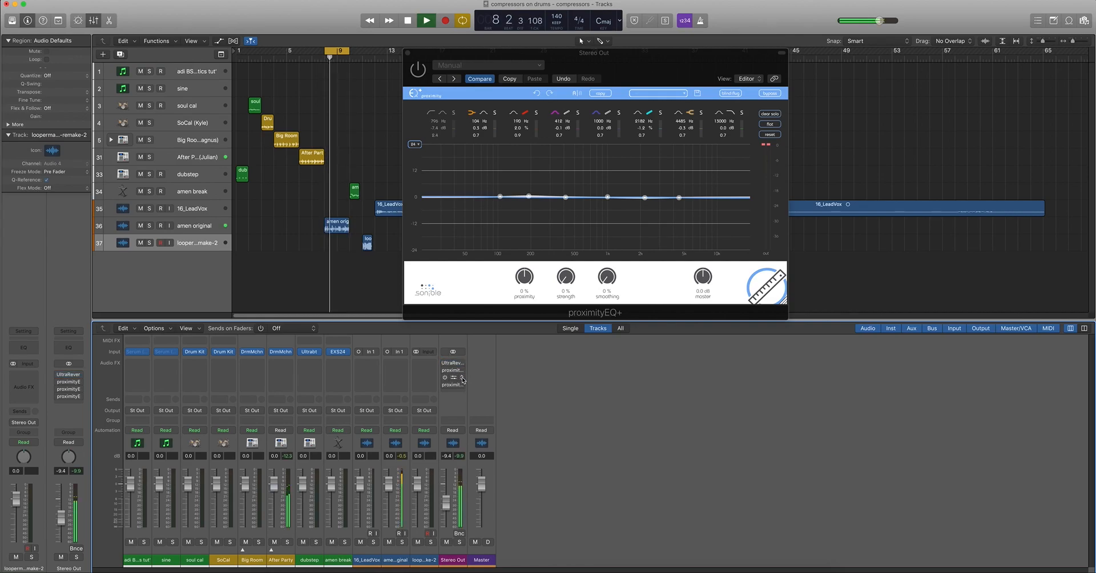
Remove two of the three proximityEQ+ instances from the Stereo Out channel, keeping UltraReverb and one proximityEQ+.
click(462, 380)
click(463, 389)
click(463, 388)
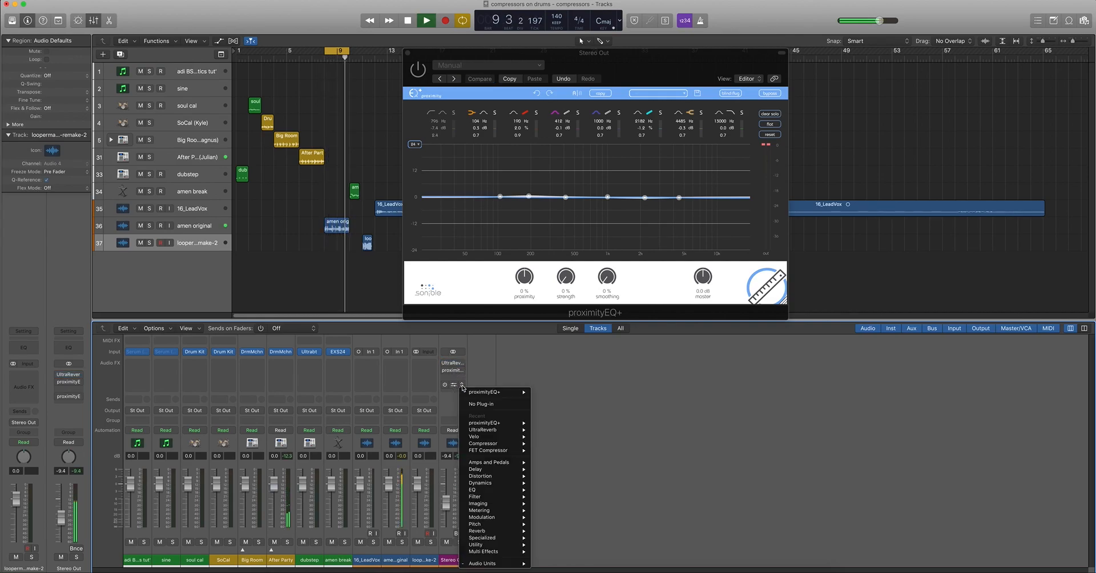
click(470, 395)
key(space)
click(453, 385)
click(463, 389)
mouse_move(446, 379)
key(space)
key(space)
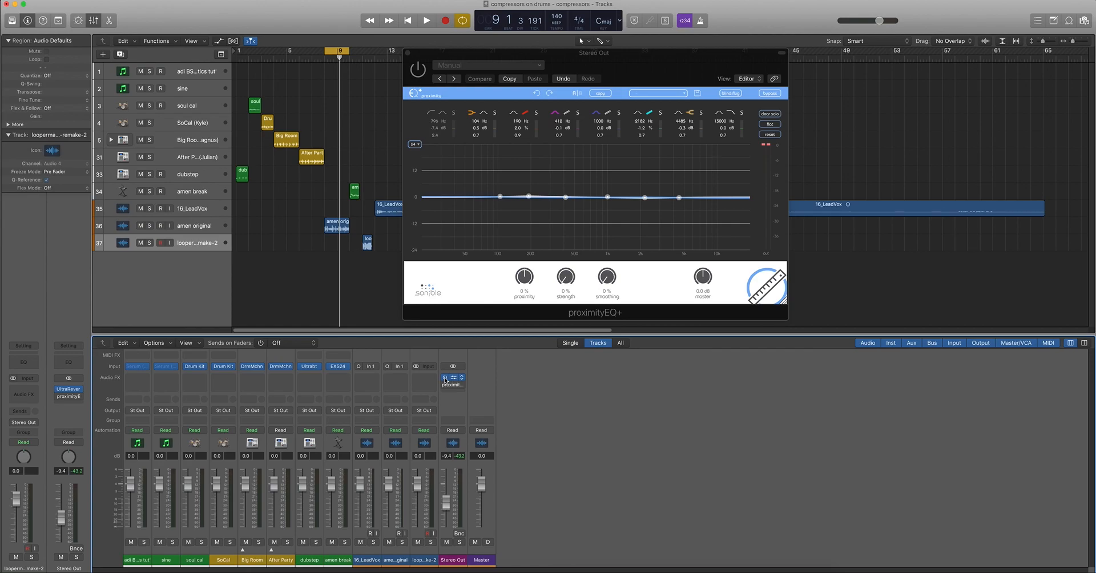
Move the proximityEQ+ window lower, play the loop briefly and load the factory preset "default".
drag(598, 58, 696, 148)
key(space)
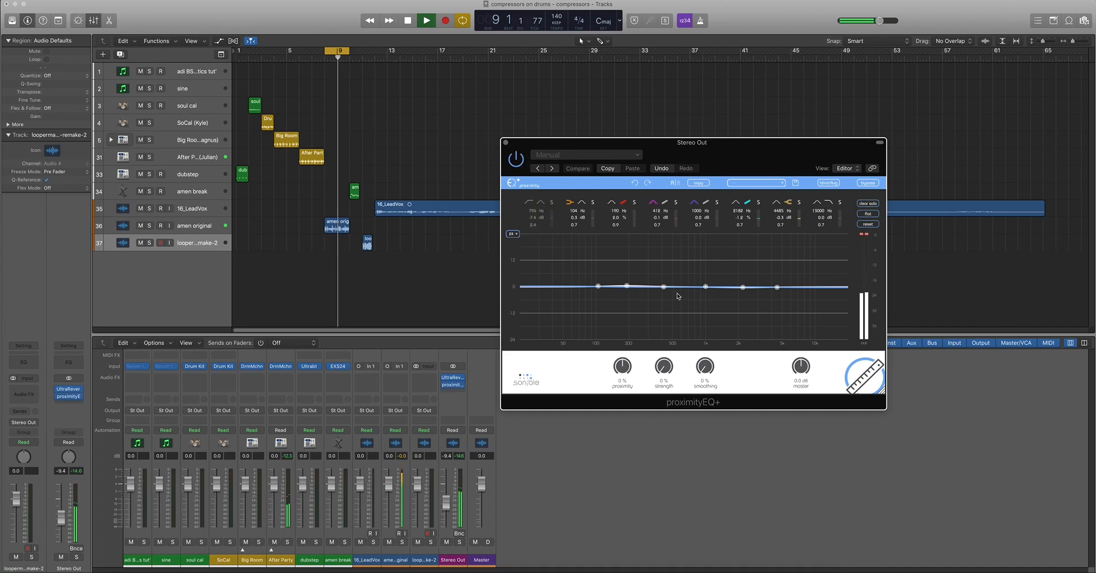
key(space)
click(588, 155)
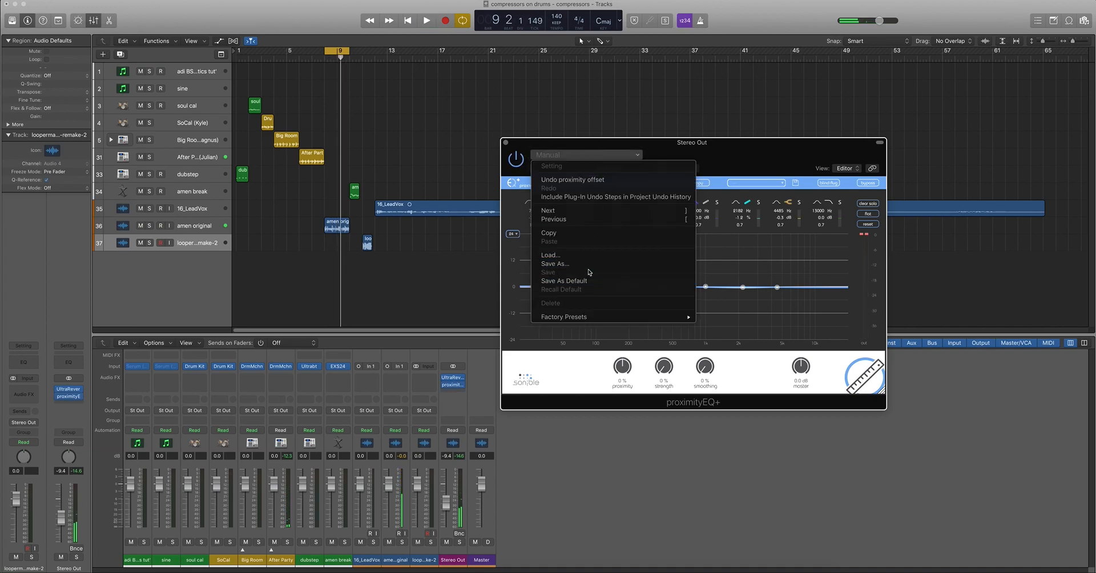
mouse_move(662, 317)
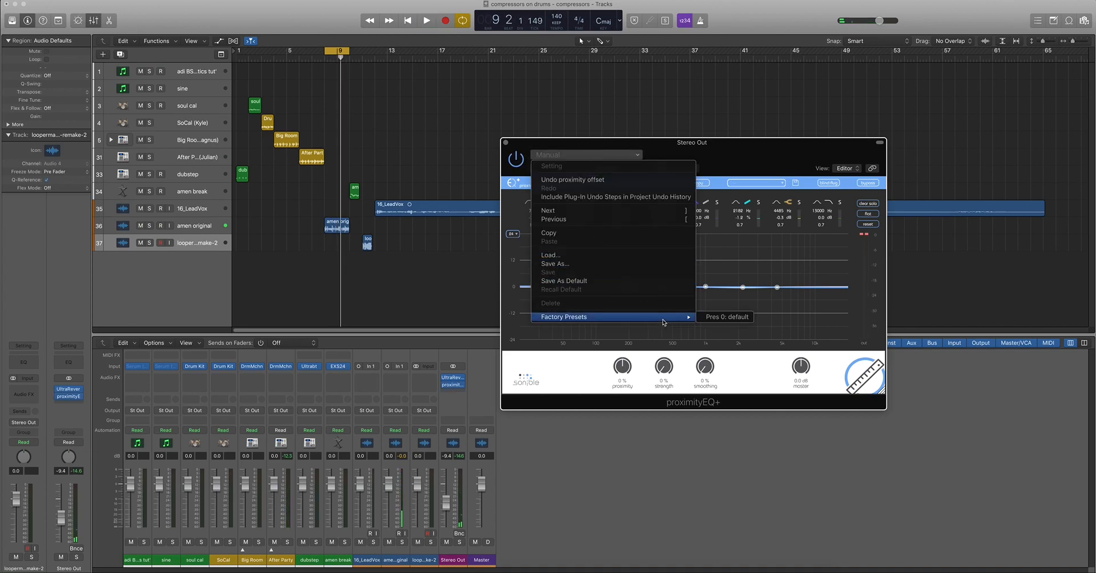
click(708, 319)
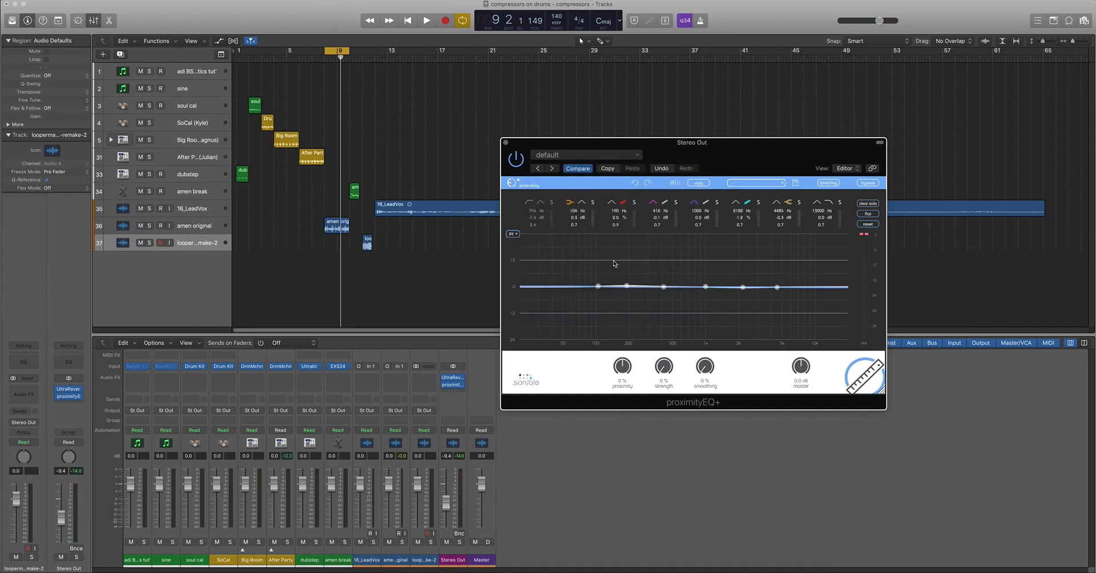
Shift the low-shelf band to about 186 Hz and try the 4485 Hz band while the loop plays.
key(space)
mouse_move(598, 287)
mouse_down()
mouse_move(602, 231)
mouse_move(605, 329)
mouse_move(607, 285)
mouse_up()
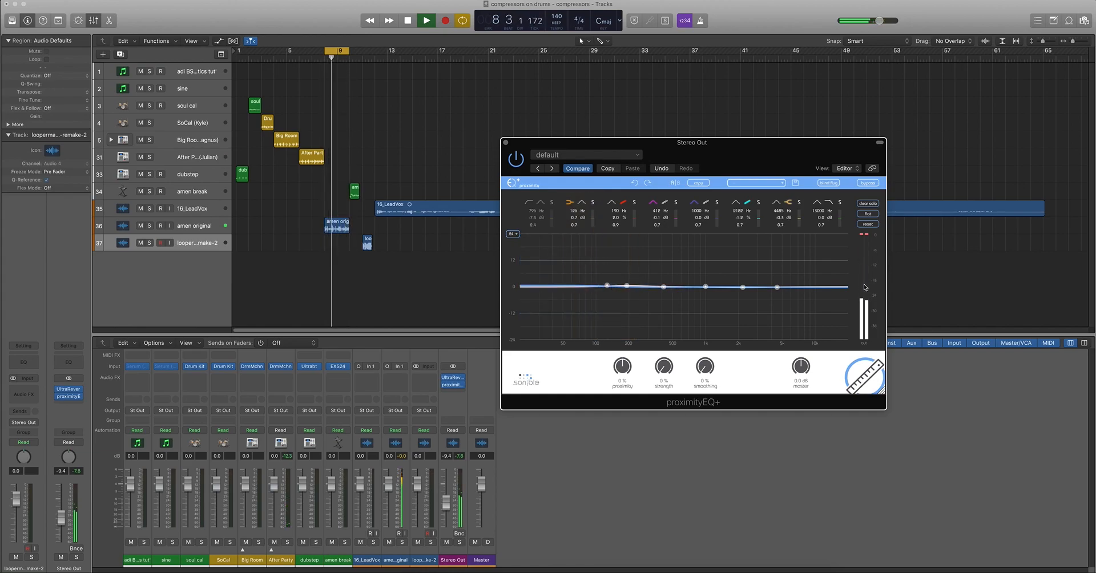
mouse_move(777, 287)
mouse_down()
mouse_move(775, 245)
mouse_move(774, 318)
mouse_move(777, 286)
mouse_up()
key(space)
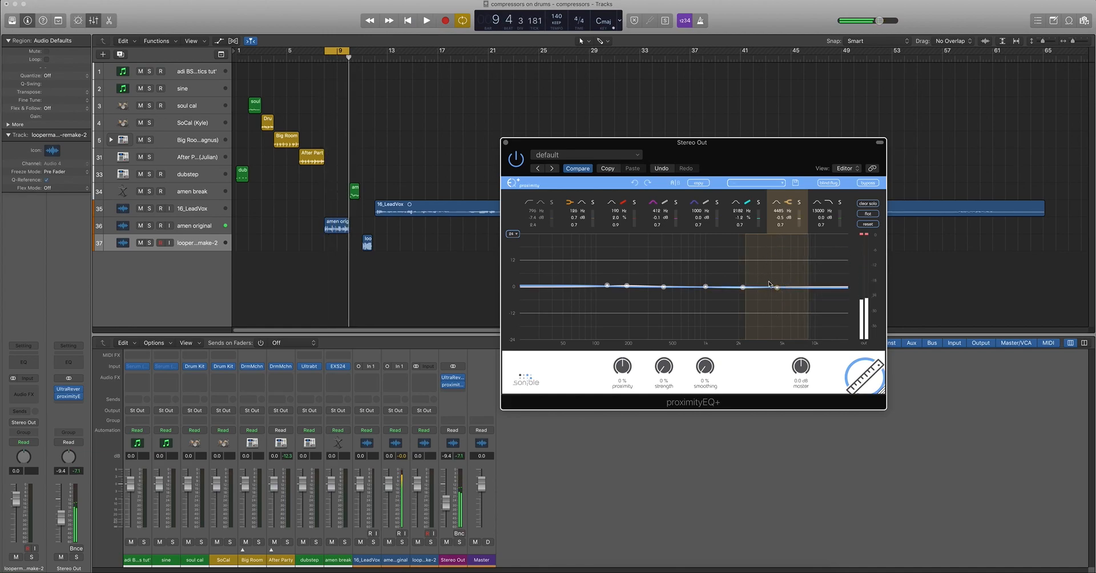
Try the low-cut band during playback by sweeping its frequency down below 100 Hz, and switch the band off again.
click(529, 202)
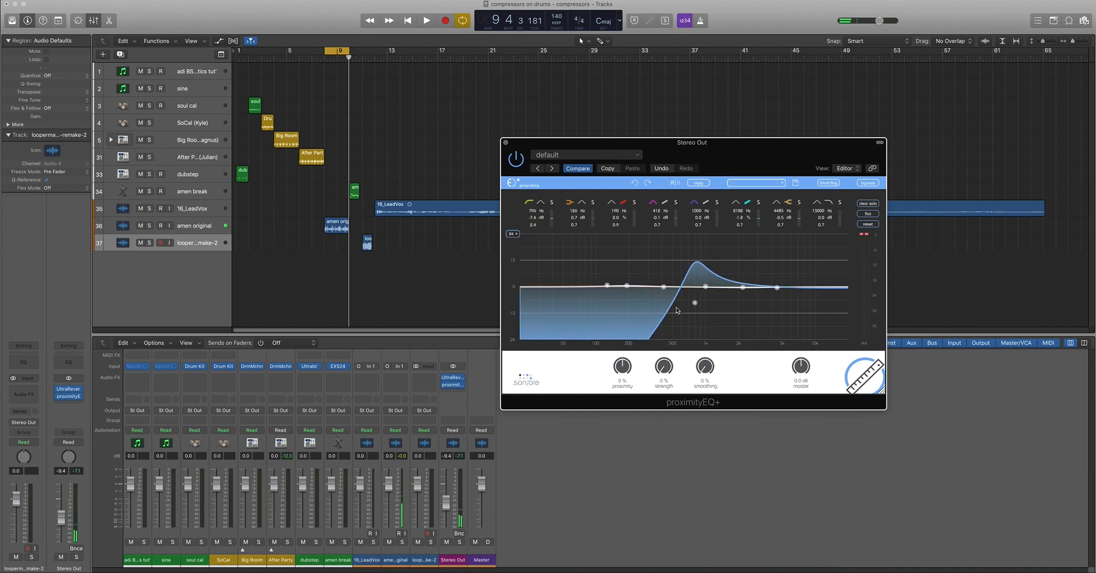
key(space)
drag(697, 307, 588, 302)
key(space)
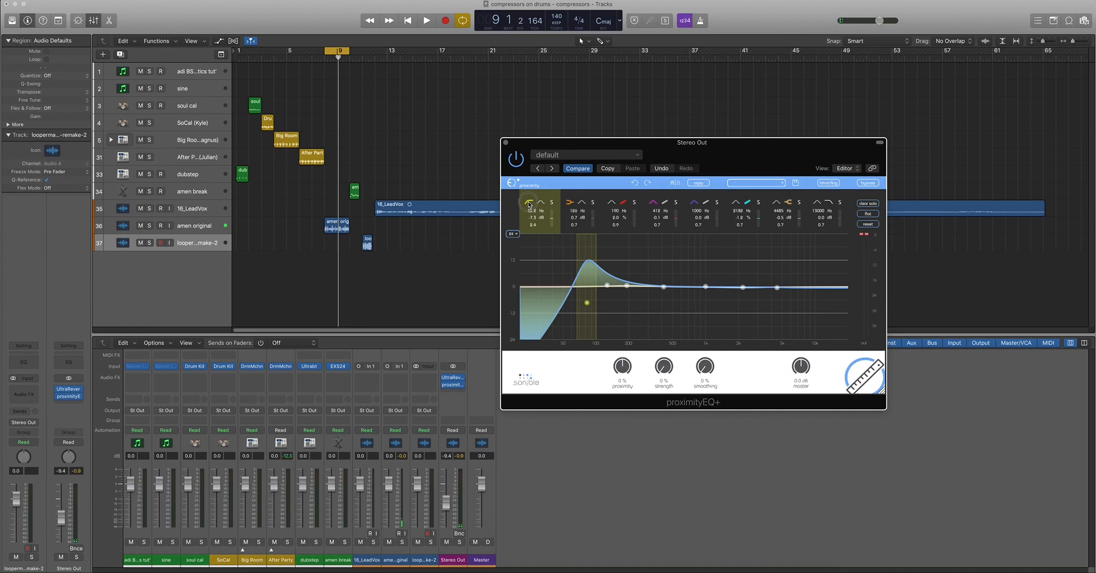
click(529, 202)
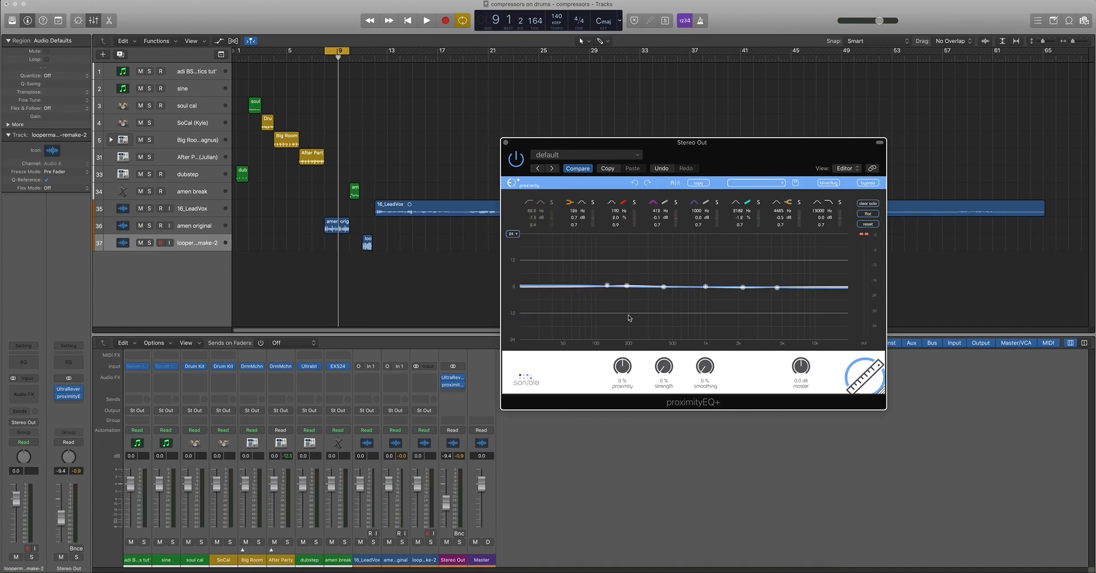
Switch off the 190 Hz band and raise the proximity amount to 100 % while the loop plays.
click(624, 204)
key(space)
drag(625, 370, 646, 255)
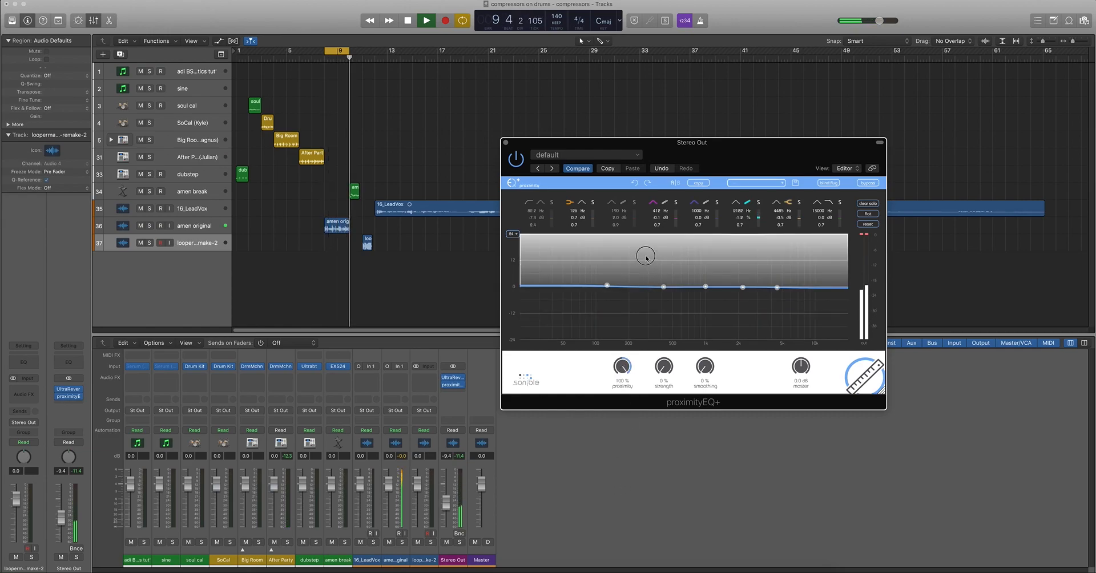
key(space)
Demonstrate the proximity range by setting it to 100 %, to -100 % and back to 0 %.
click(521, 161)
mouse_move(622, 364)
mouse_down()
mouse_move(628, 426)
mouse_move(633, 292)
mouse_up()
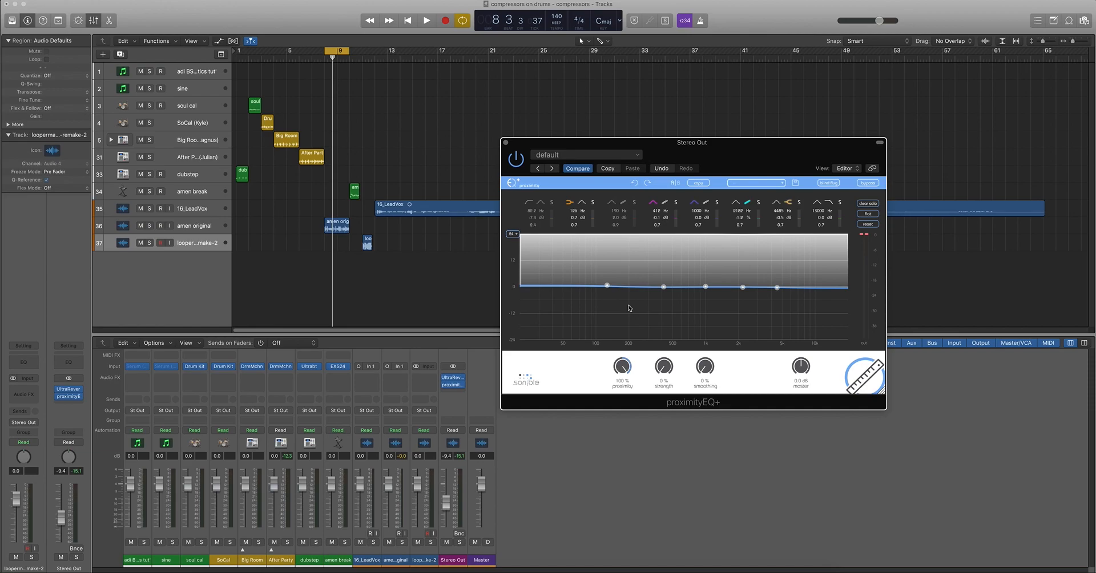
drag(622, 365, 602, 523)
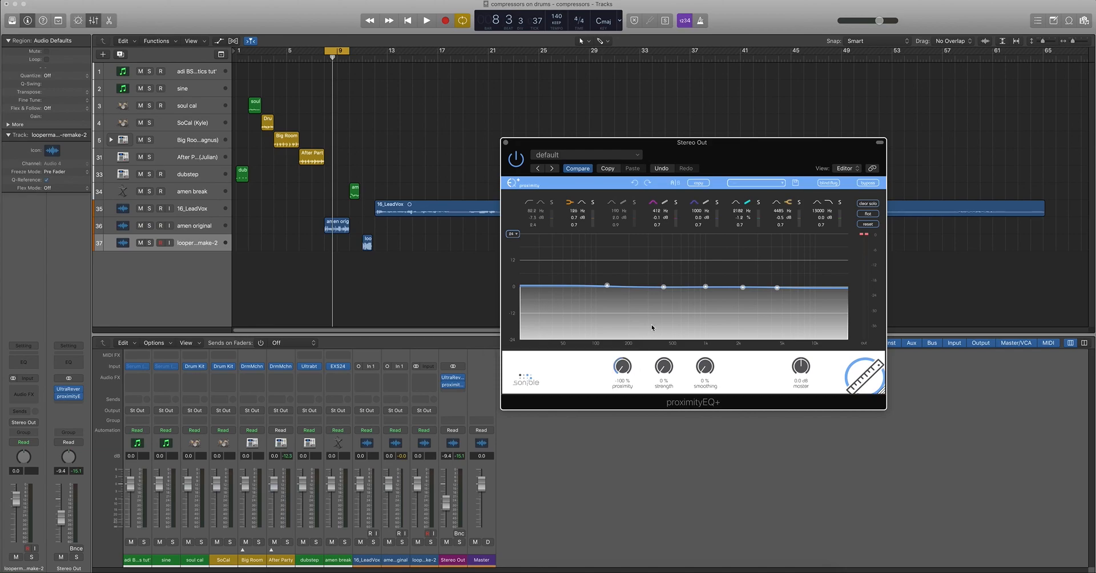
drag(635, 370, 633, 311)
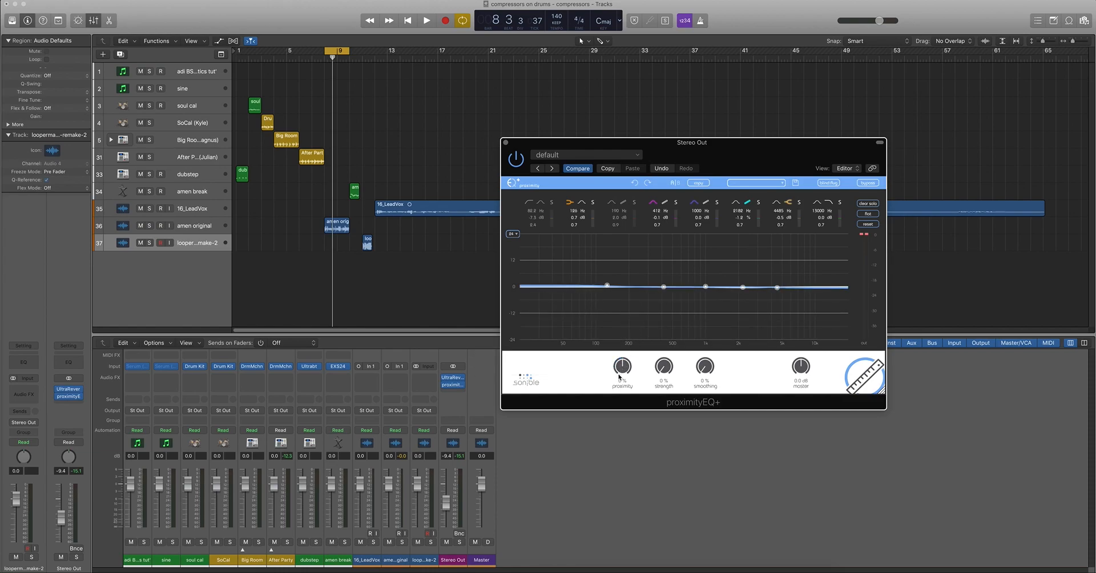
Set proximity, strength and smoothing each to 100 % while auditioning the loop.
key(space)
drag(622, 369, 632, 285)
drag(662, 371, 665, 320)
key(space)
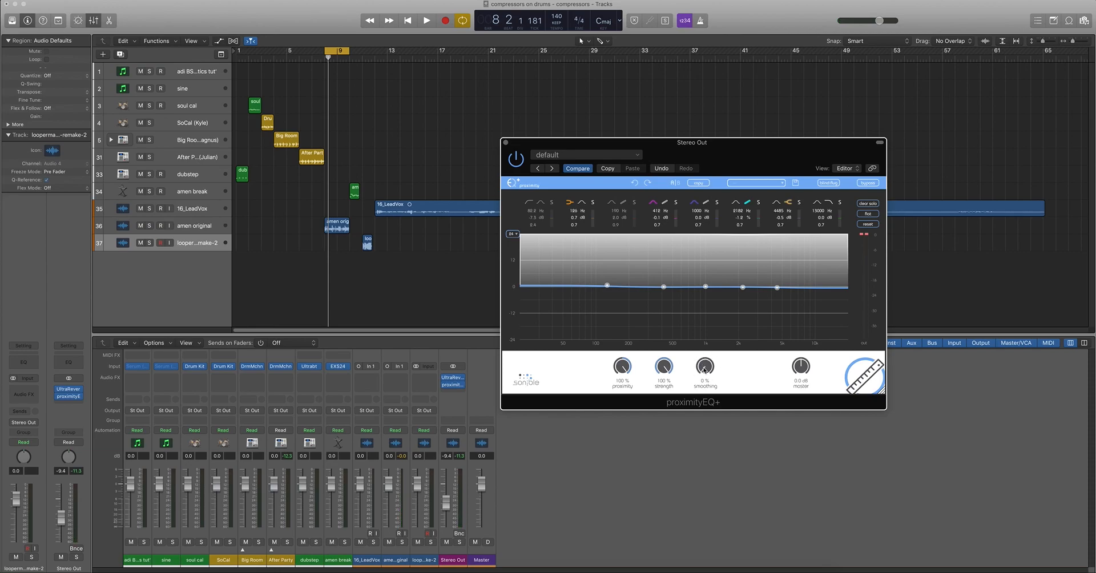
key(space)
double_click(704, 368)
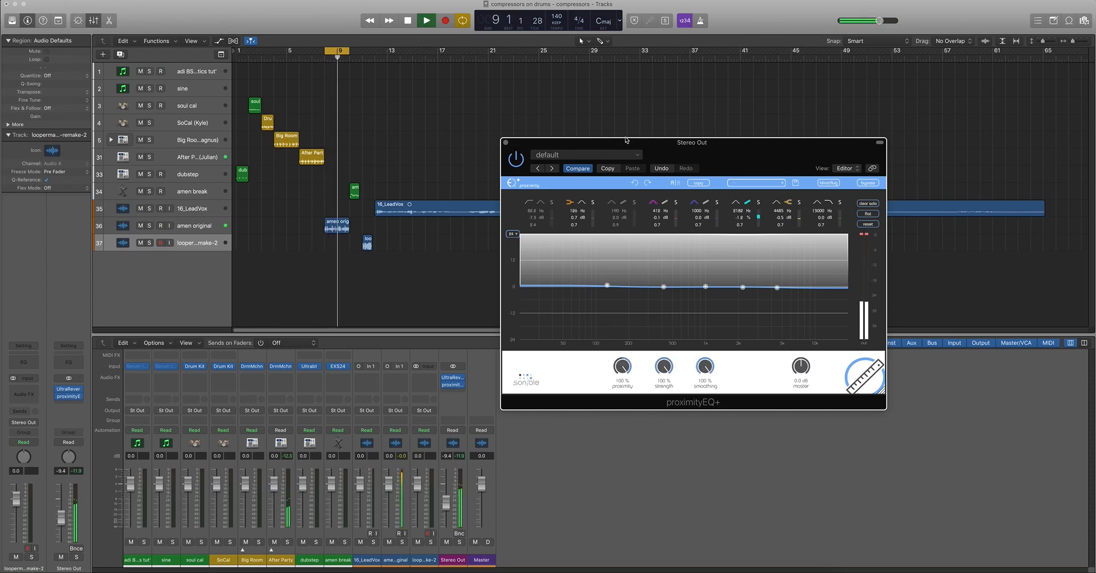
Compare the loop with proximityEQ+ bypassed and active, and stop playback.
click(517, 160)
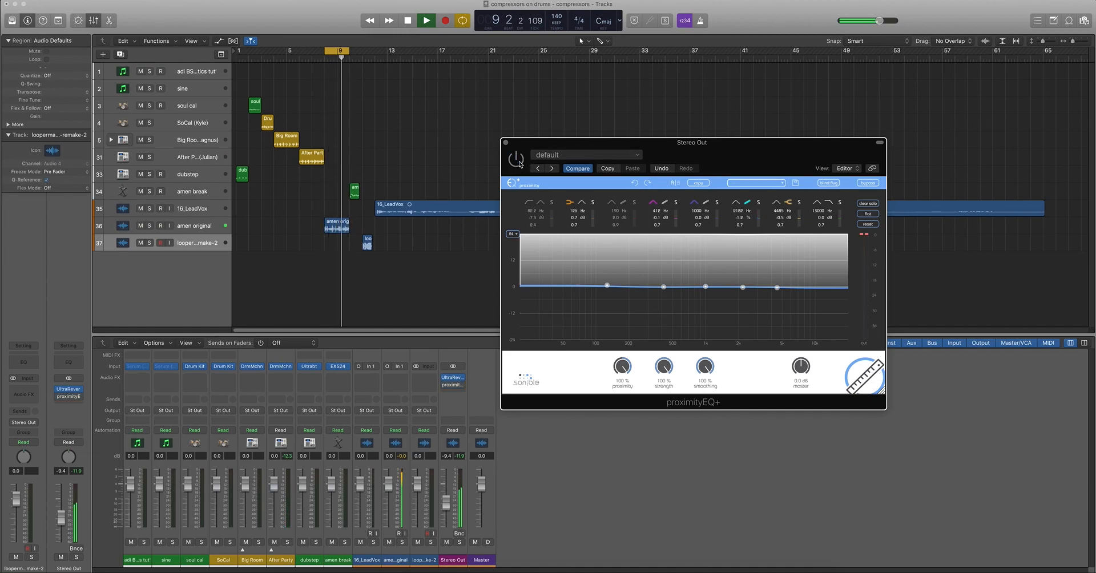
click(517, 159)
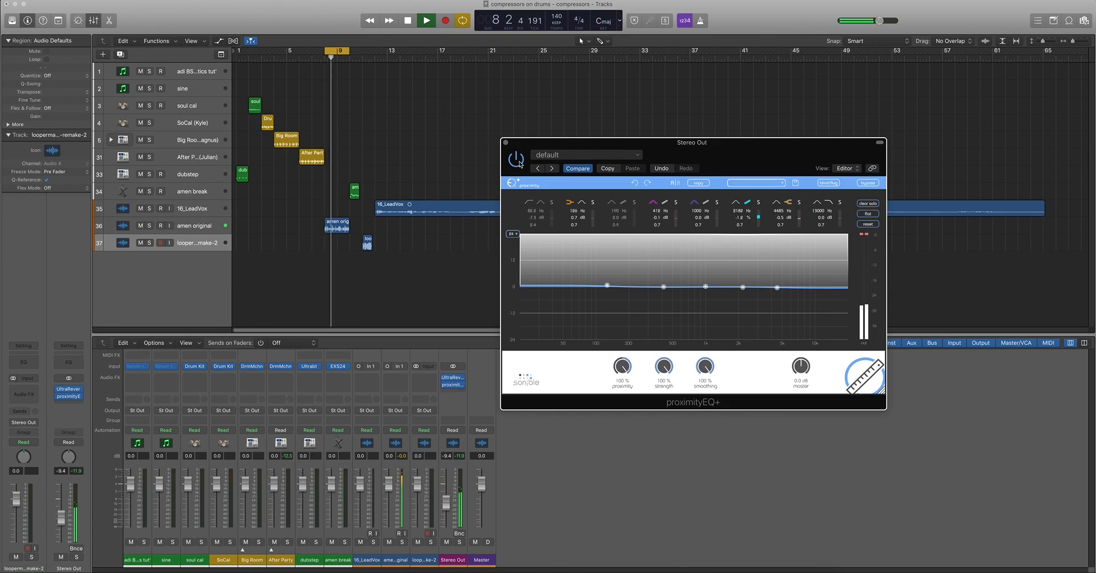
key(space)
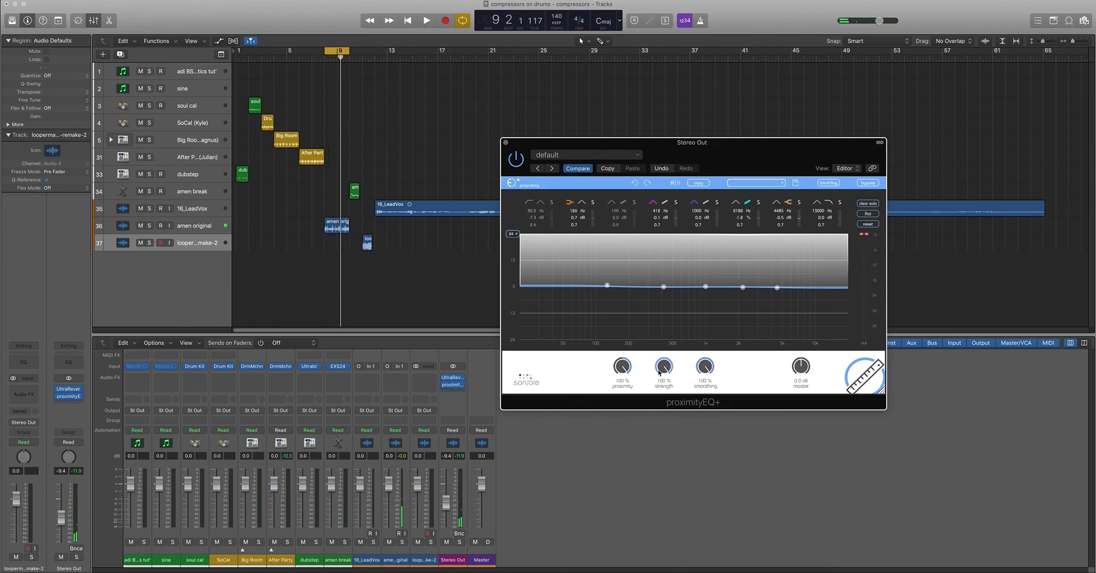
Reset the proximityEQ+ strength and smoothing to 0 %.
drag(651, 374, 651, 411)
drag(706, 370, 705, 408)
Duplicate the proximityEQ+ insert twice on the Stereo Out channel to stack three instances, and play the loop.
click(454, 393)
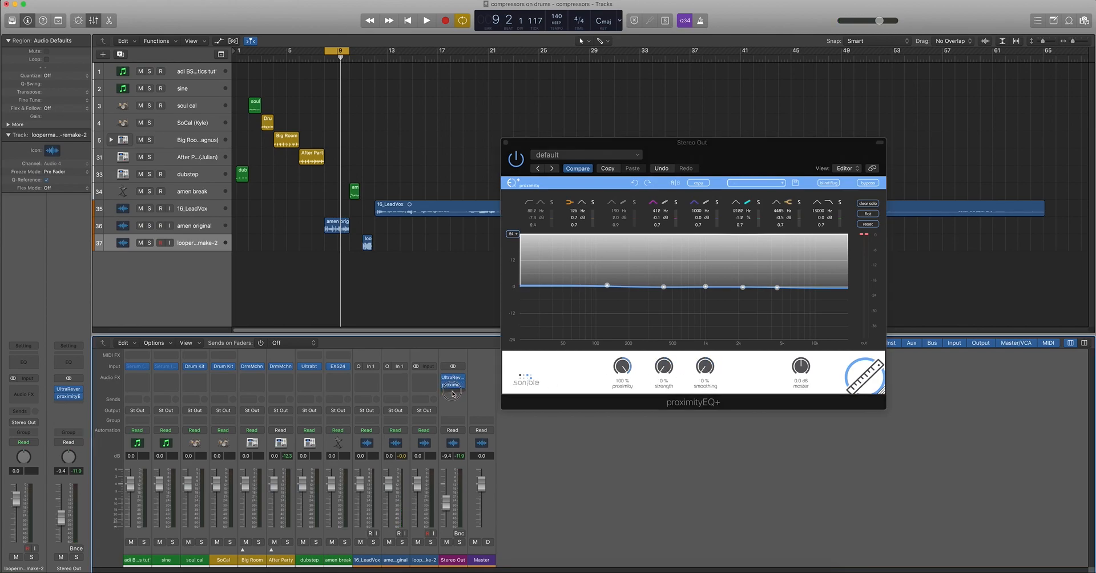
drag(454, 391, 454, 393)
key(space)
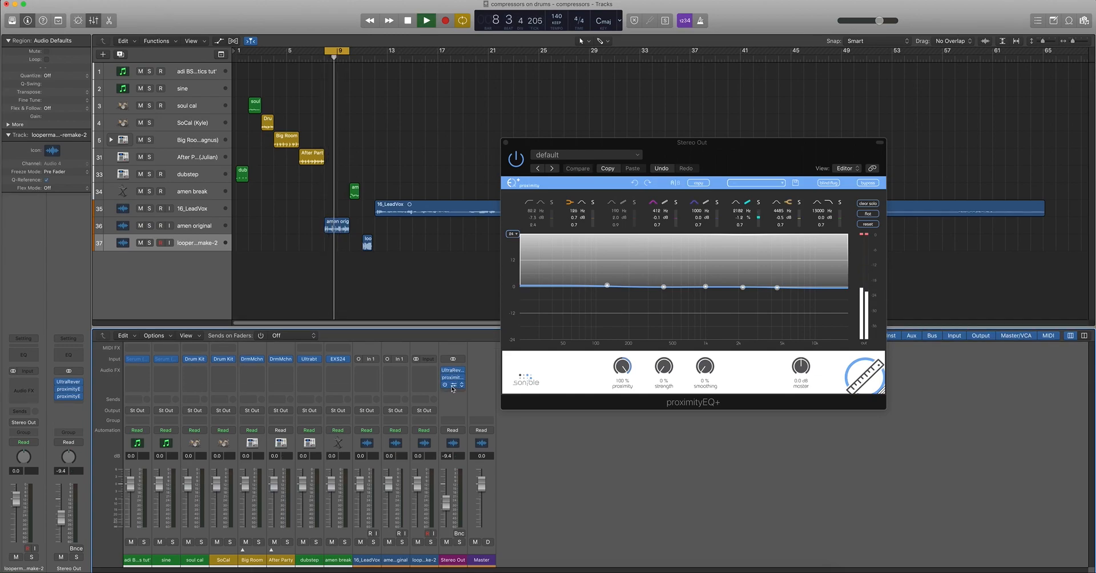
key(space)
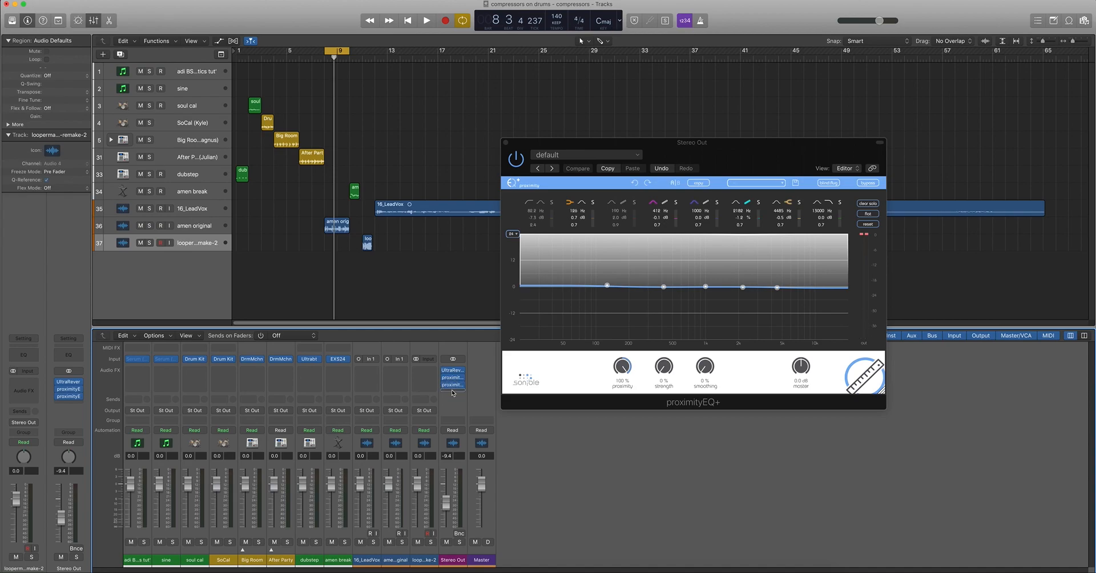
drag(452, 393, 452, 392)
key(space)
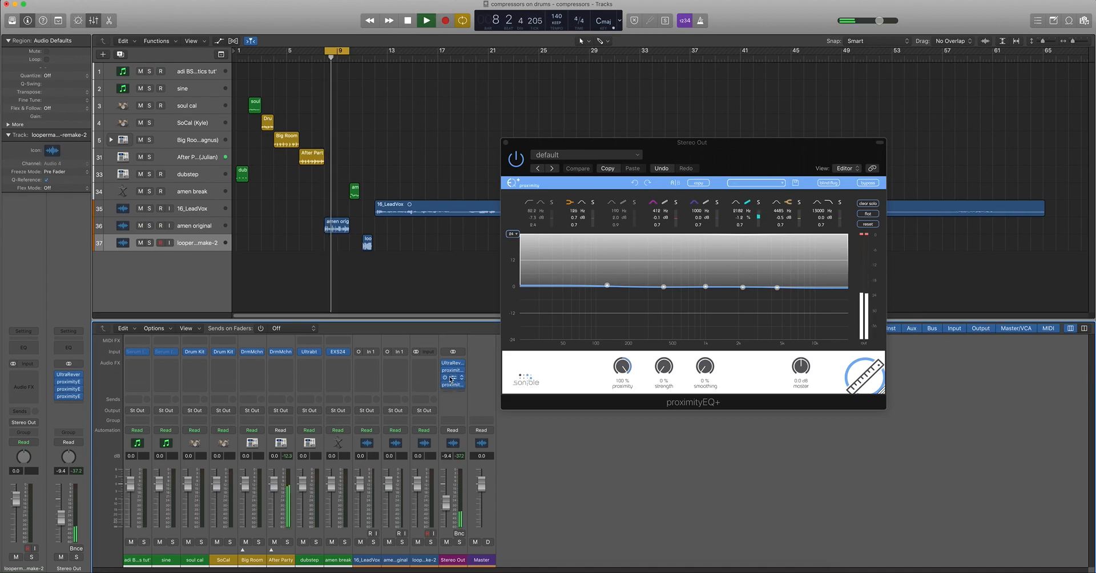
Compare the loop with all three stacked proximityEQ+ instances bypassed and re-enabled.
key(space)
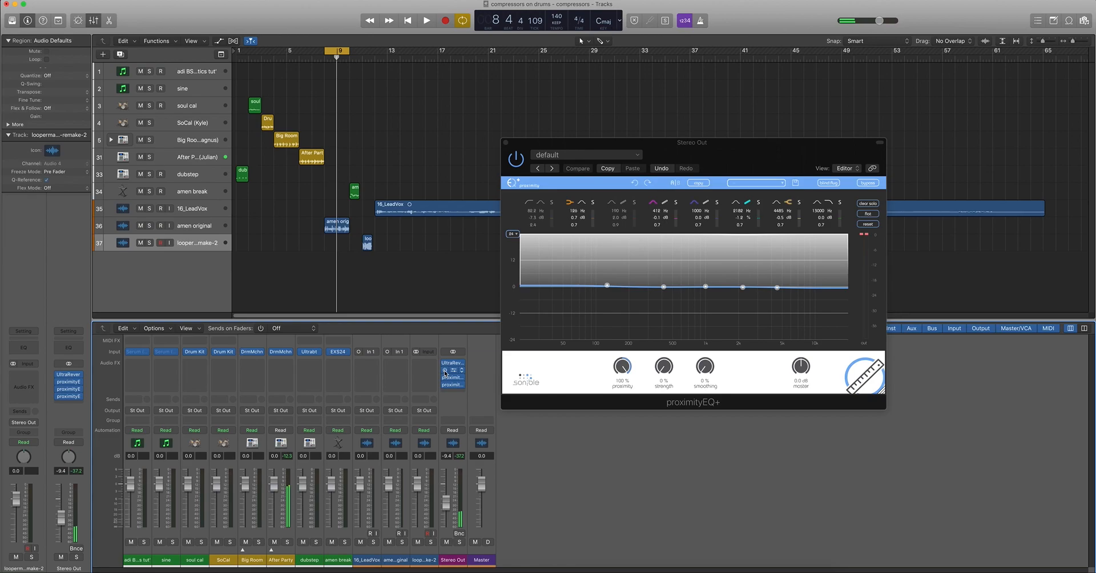
key(space)
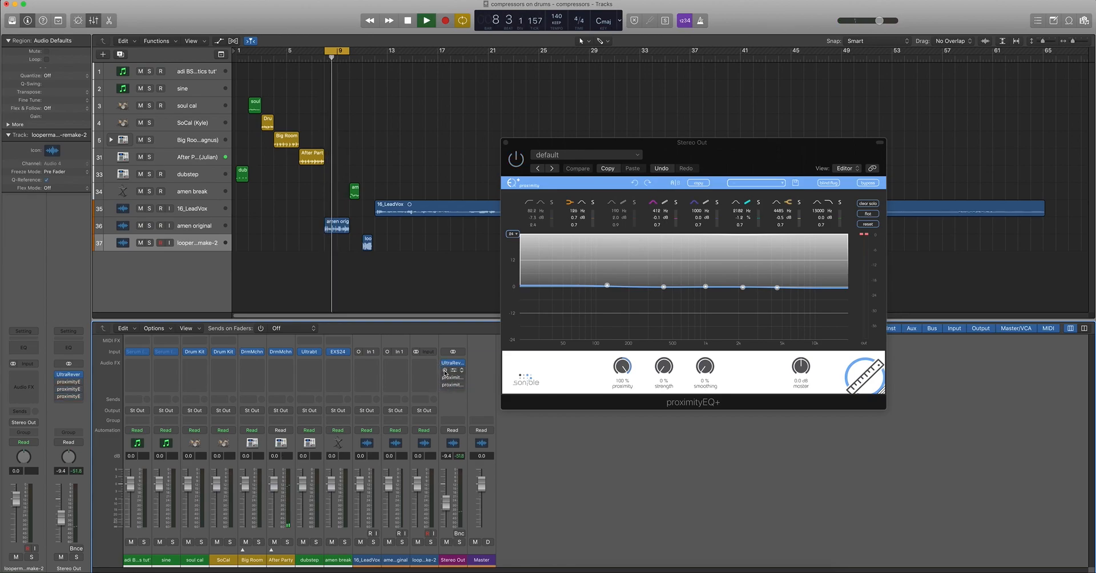
click(445, 377)
click(445, 386)
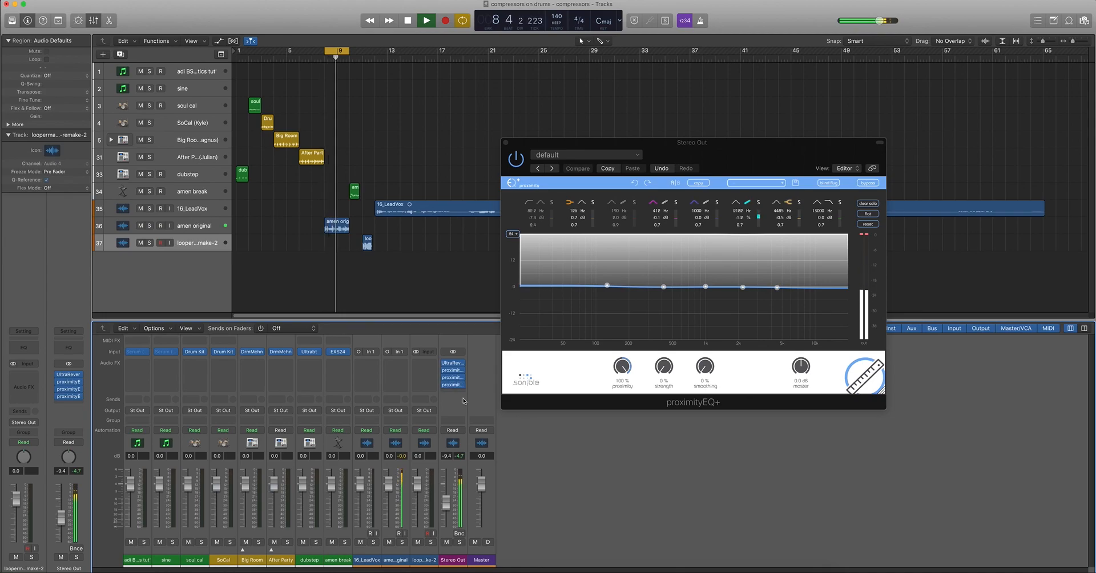
key(space)
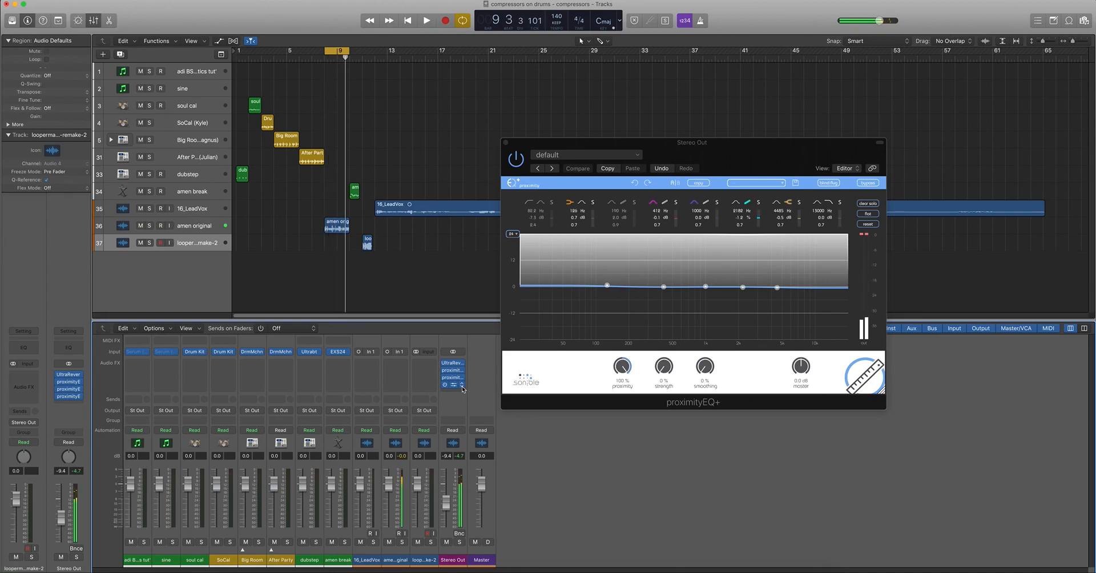
Remove the two duplicated proximityEQ+ instances from the Stereo Out channel.
click(462, 388)
click(469, 399)
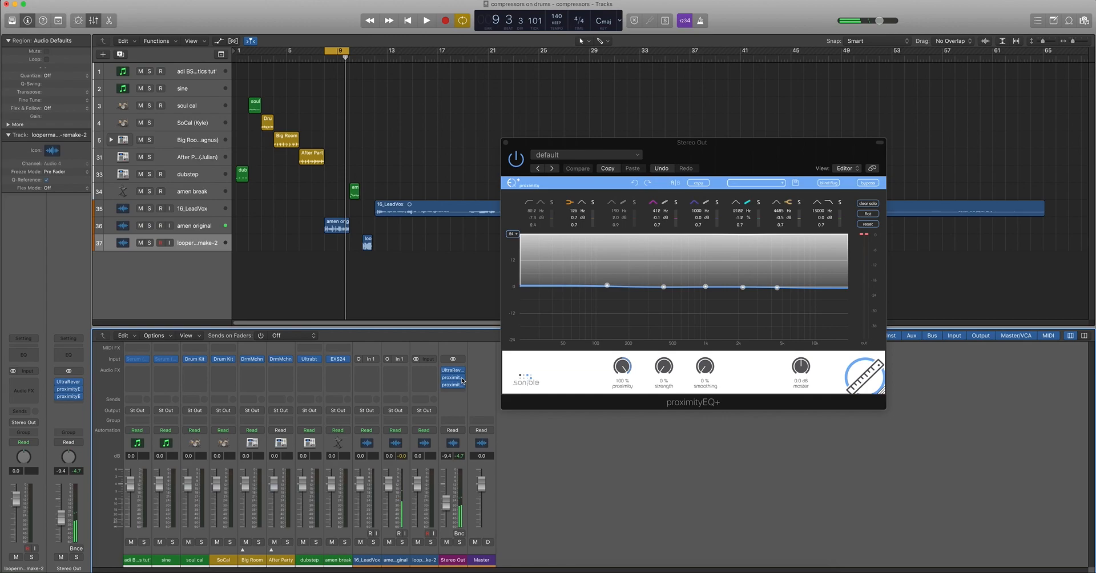
click(462, 383)
click(471, 400)
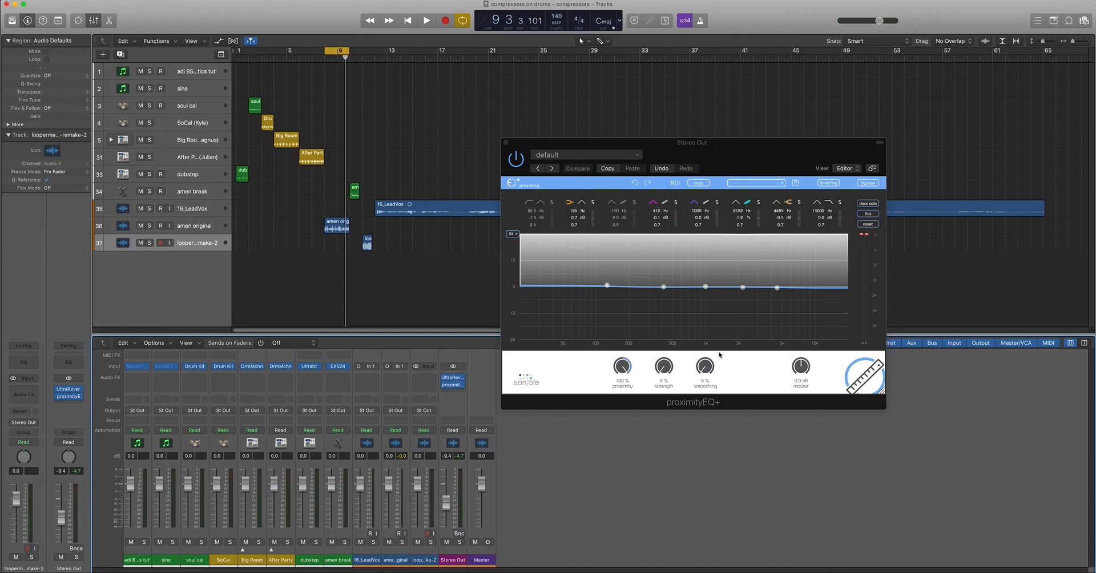
Move the remaining proximityEQ+ window further down over the mixer.
drag(713, 170, 716, 209)
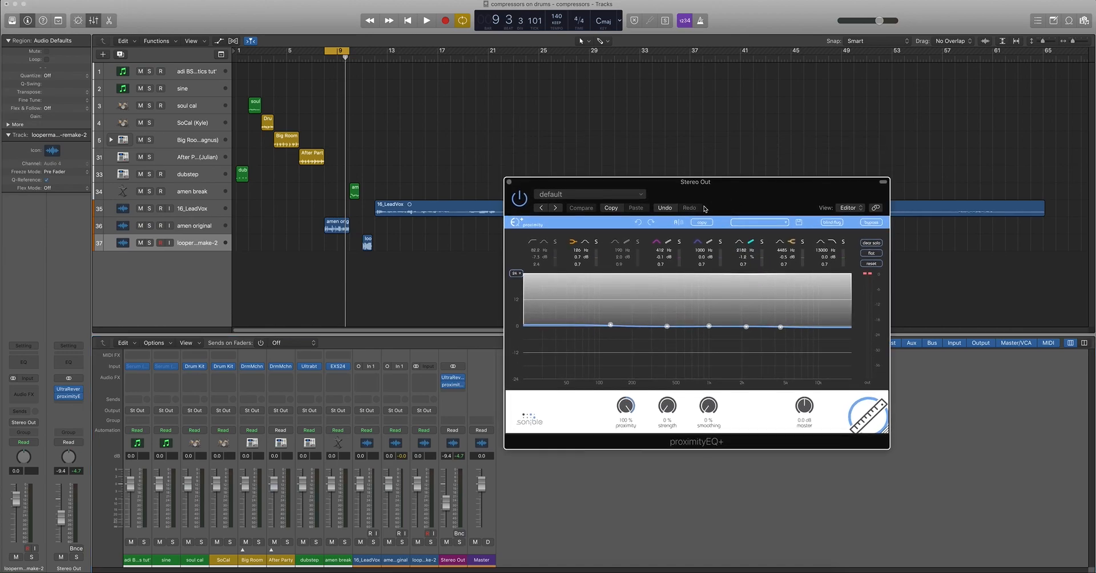
Enable the third band as a proximity filter, solo it, and move it to about 194 Hz while the loop plays.
click(629, 244)
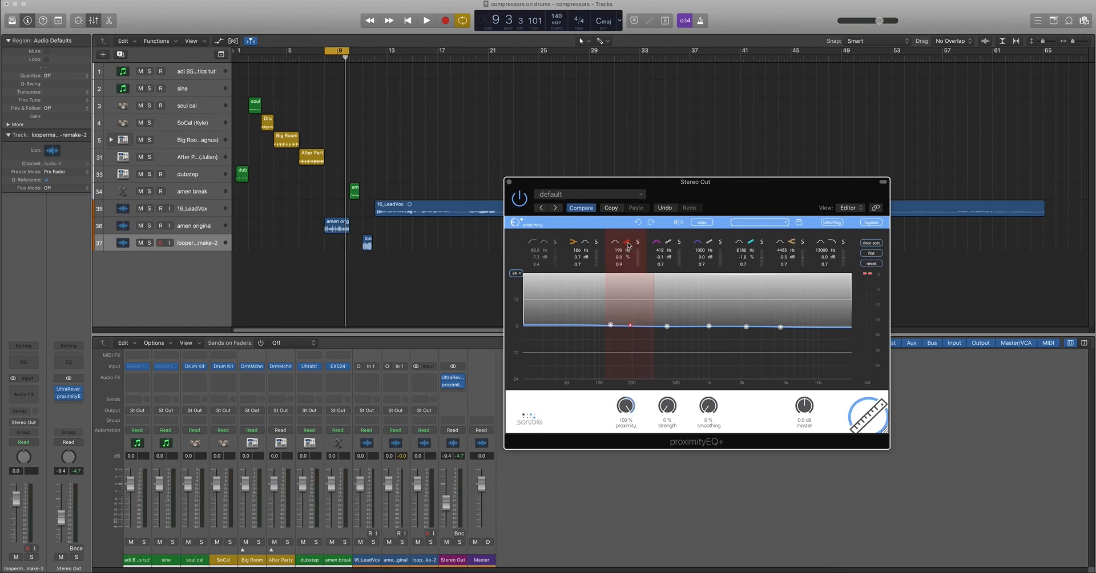
click(638, 242)
key(space)
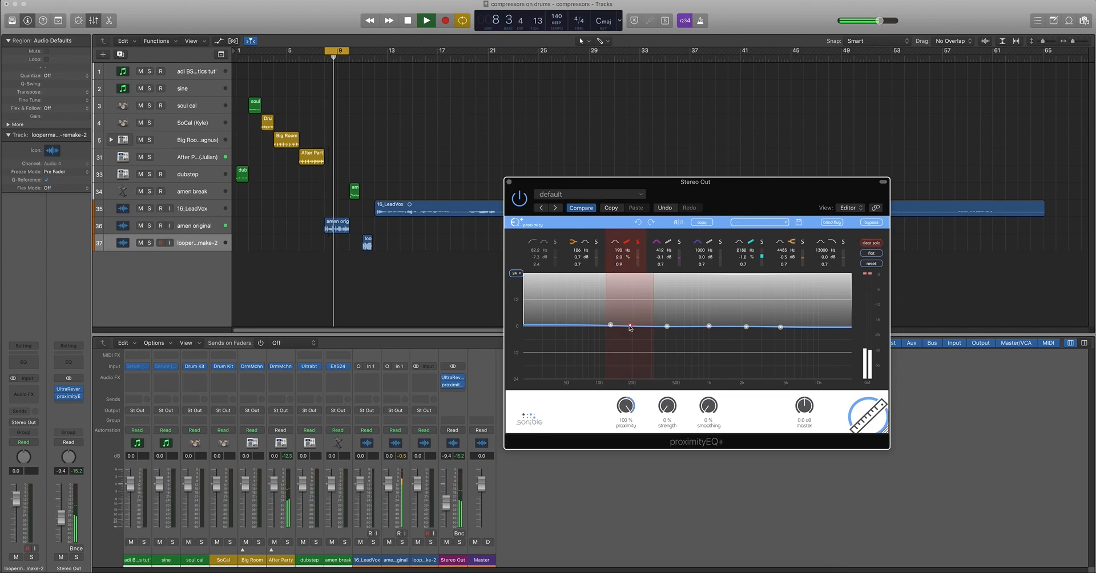
mouse_move(630, 327)
mouse_down()
mouse_move(694, 327)
mouse_move(631, 329)
mouse_up()
key(space)
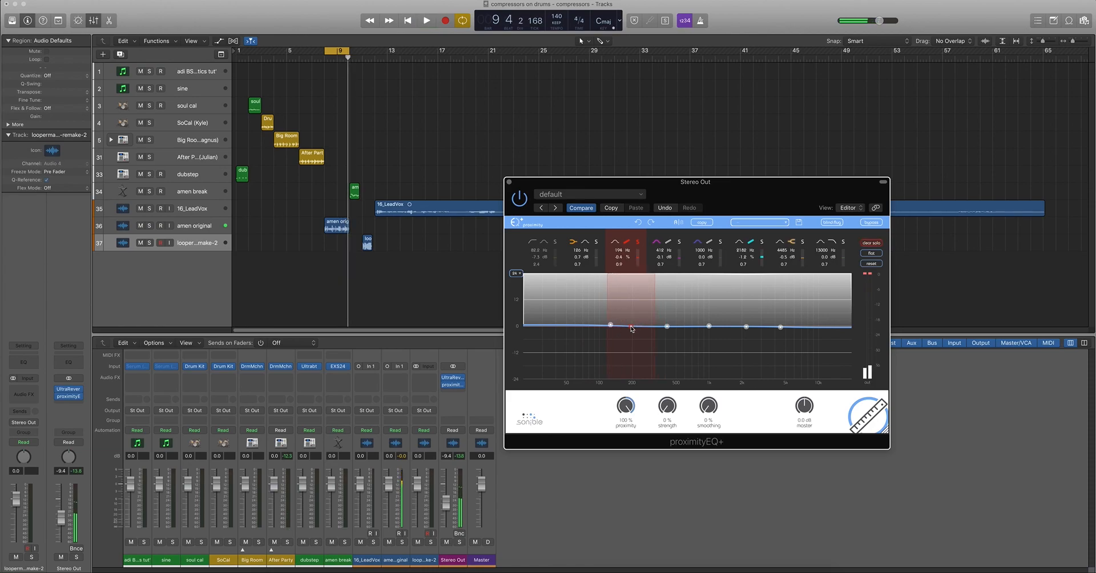
Reset the global proximity to 0 %, then play the loop while setting the soloed third band to about 1.3 % at 188 Hz.
double_click(628, 409)
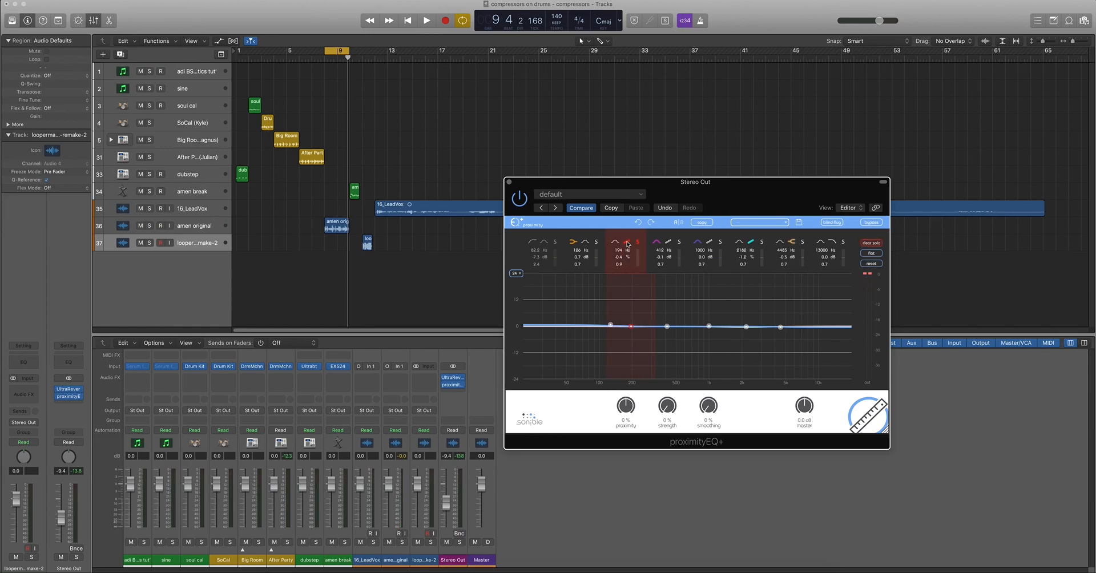
key(space)
mouse_move(630, 324)
mouse_down()
mouse_move(630, 288)
mouse_move(624, 399)
mouse_move(680, 268)
mouse_move(689, 407)
mouse_move(630, 326)
mouse_up()
key(space)
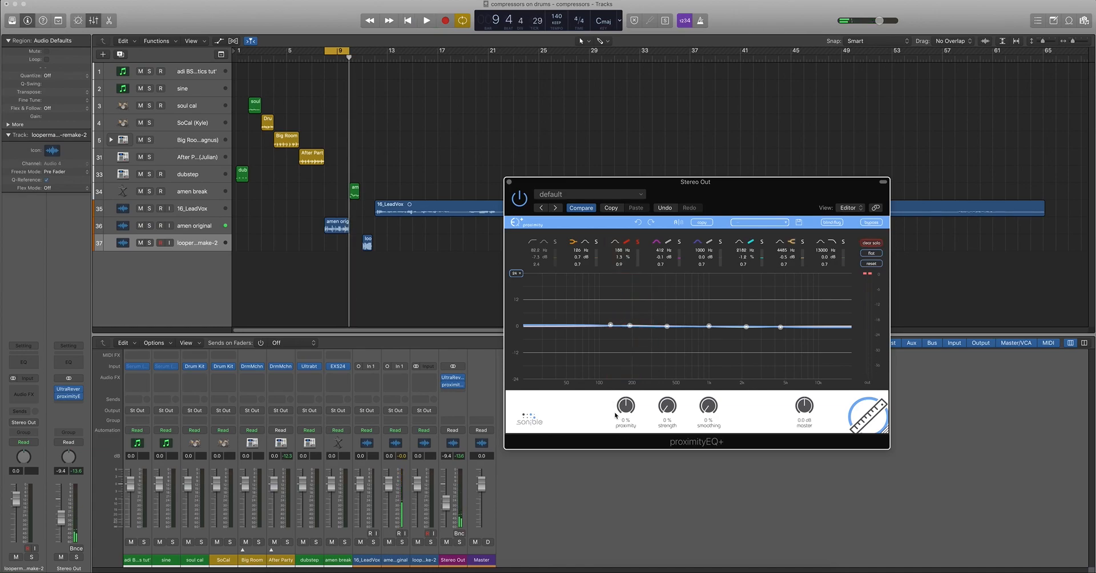
With solo off, narrow the third band to quality 5.4 and sweep its proximity between 100 % and about 1 % around 195 Hz during playback.
click(631, 327)
drag(626, 259, 618, 343)
key(space)
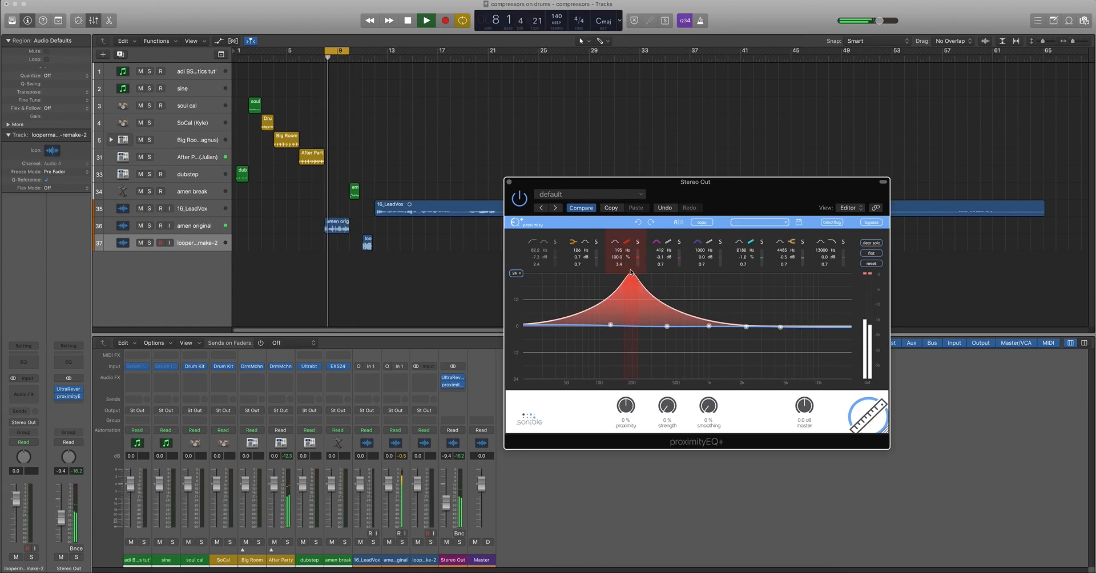
drag(632, 286, 633, 329)
key(space)
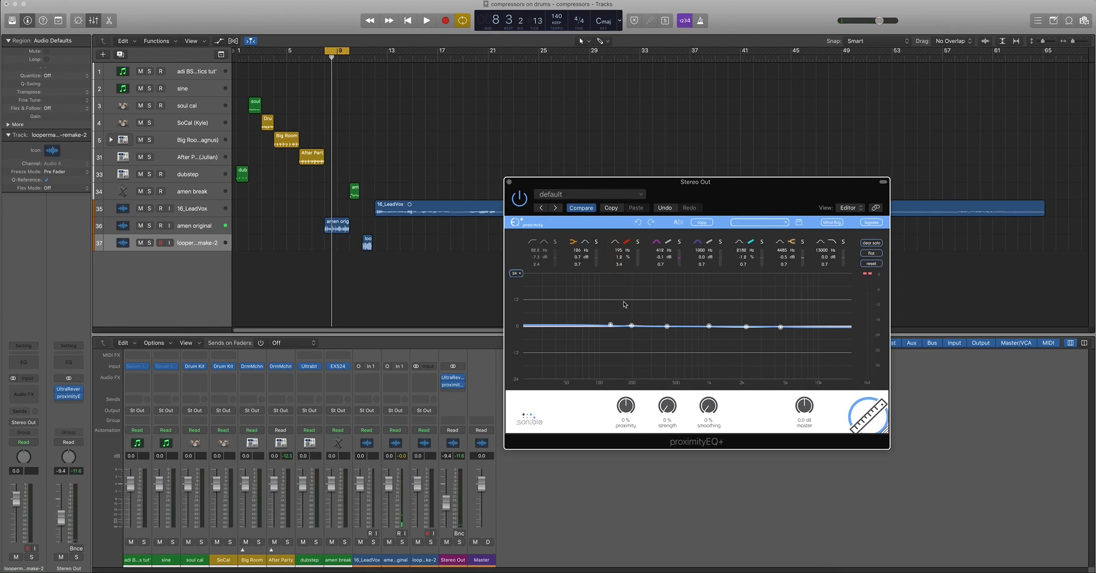
Boost the third band's proximity to 100 % at 124 Hz with quality 1.3, and cut the sixth band's to -19 % near 1920 Hz.
drag(632, 326, 621, 279)
scroll(620, 280, down, 10)
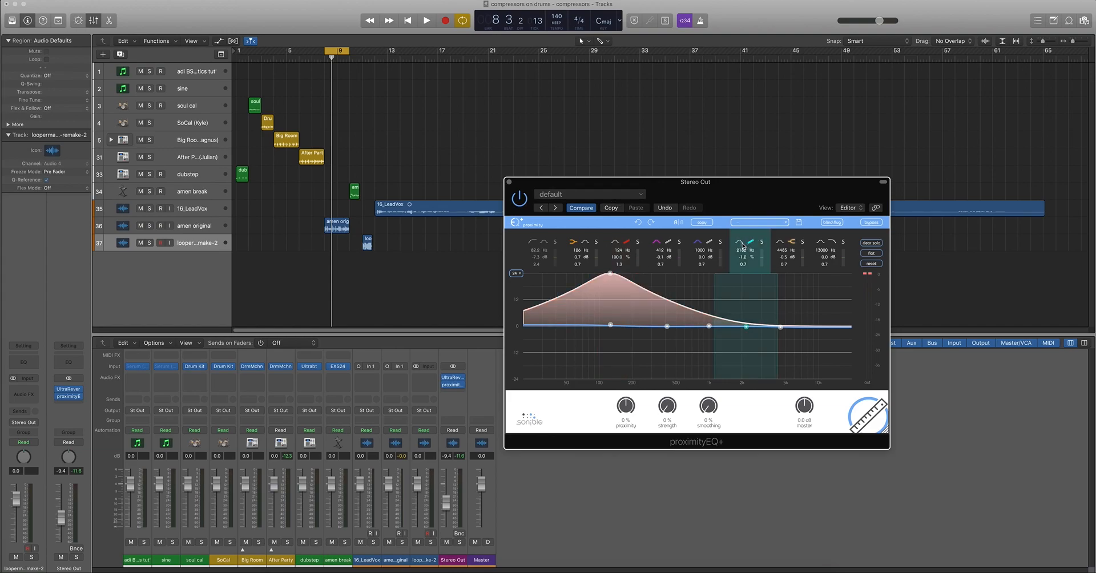
drag(746, 327, 745, 345)
key(space)
key(space)
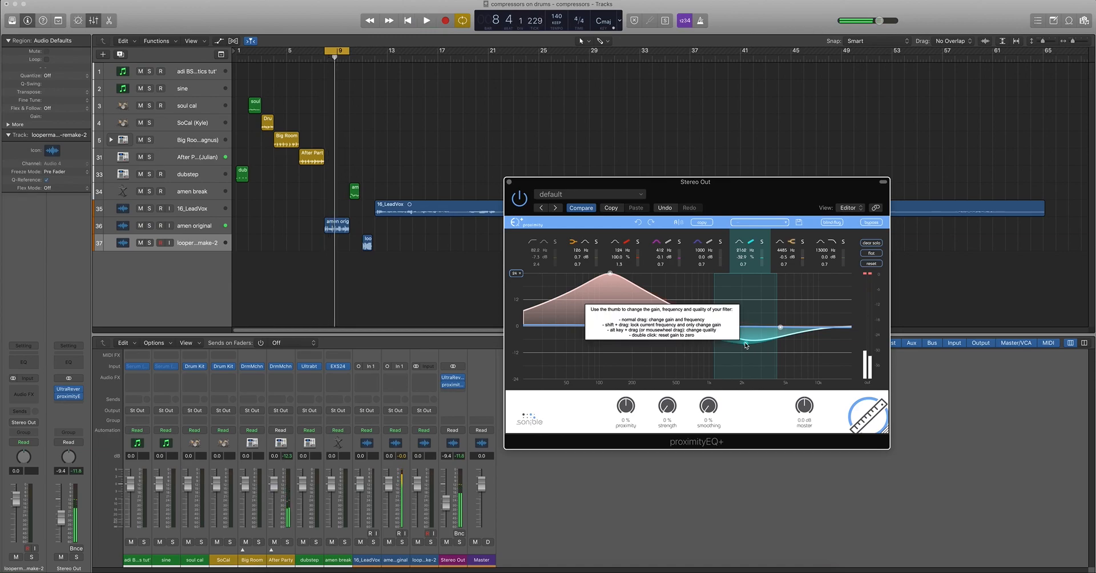
key(space)
mouse_move(746, 345)
mouse_down()
mouse_move(742, 369)
mouse_move(739, 284)
mouse_move(741, 337)
mouse_up()
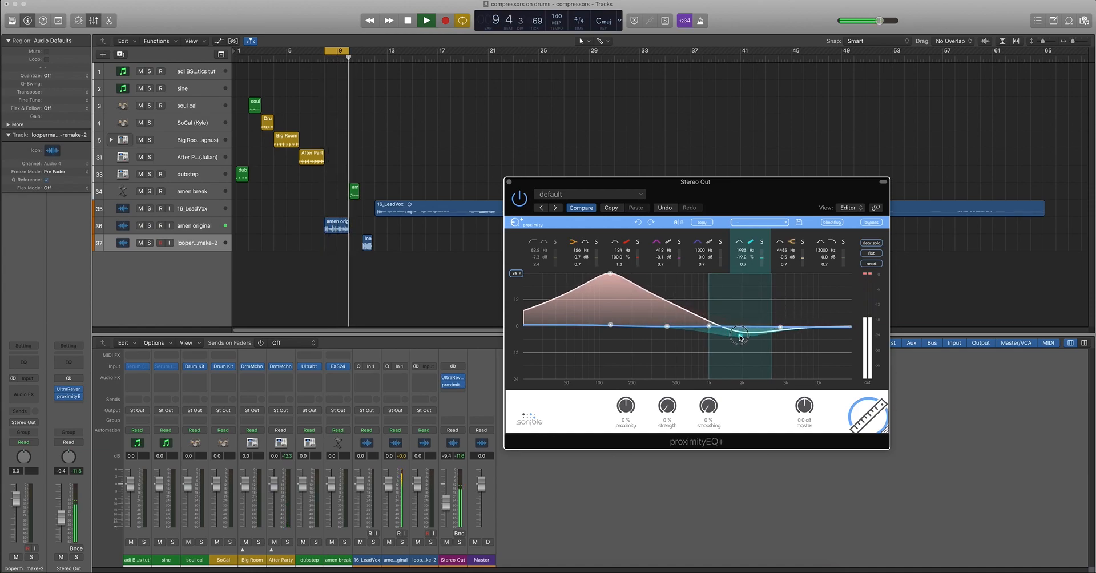
Compare the loop with proximityEQ+ bypassed and re-enabled, stop playback, and reduce the third band's proximity to about 25 % at 123 Hz.
click(520, 199)
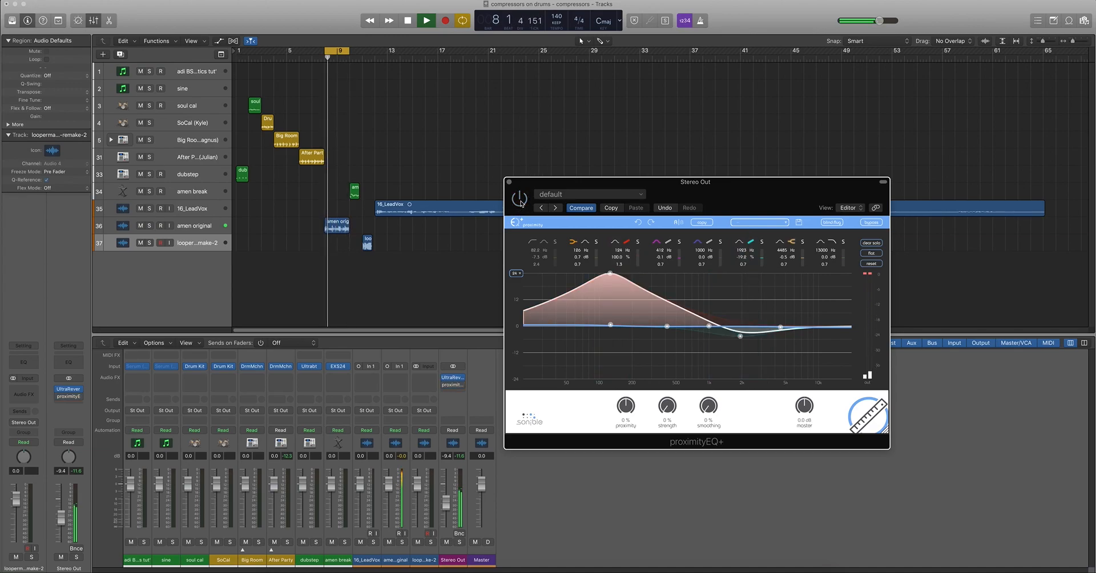
click(521, 201)
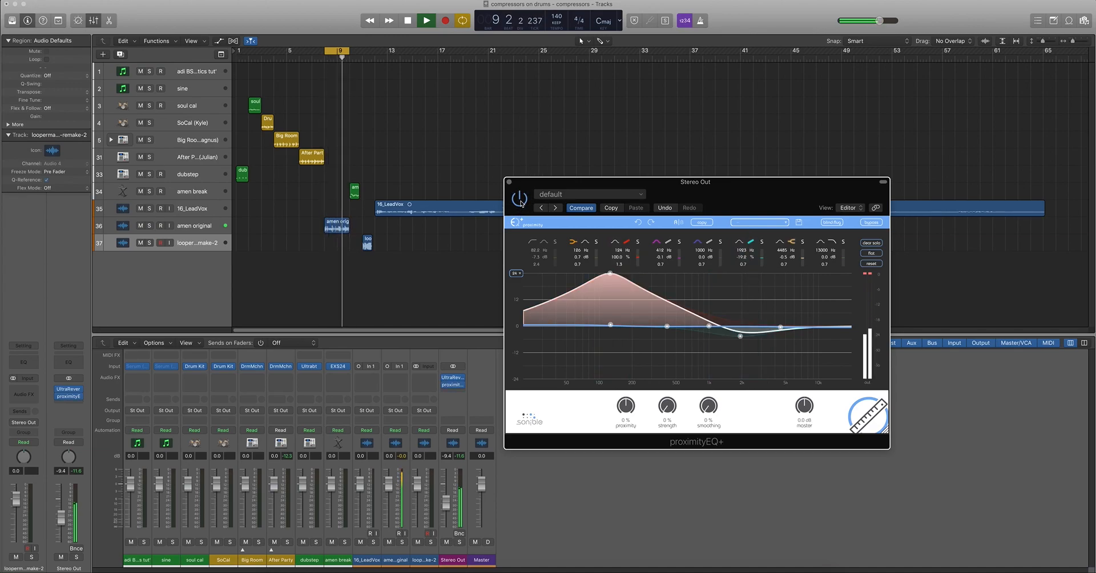
key(space)
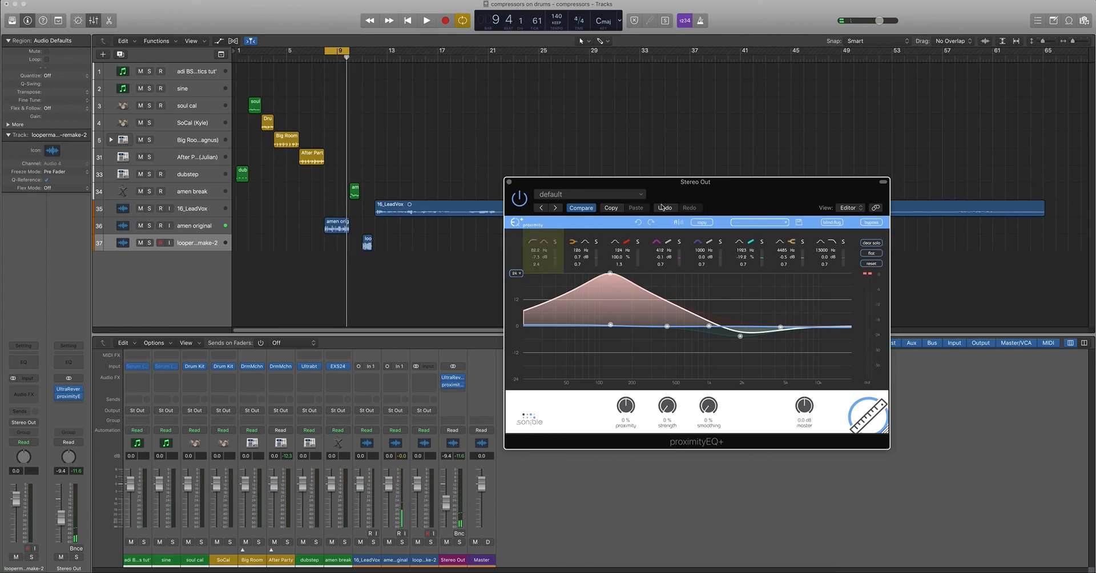
drag(611, 276, 610, 315)
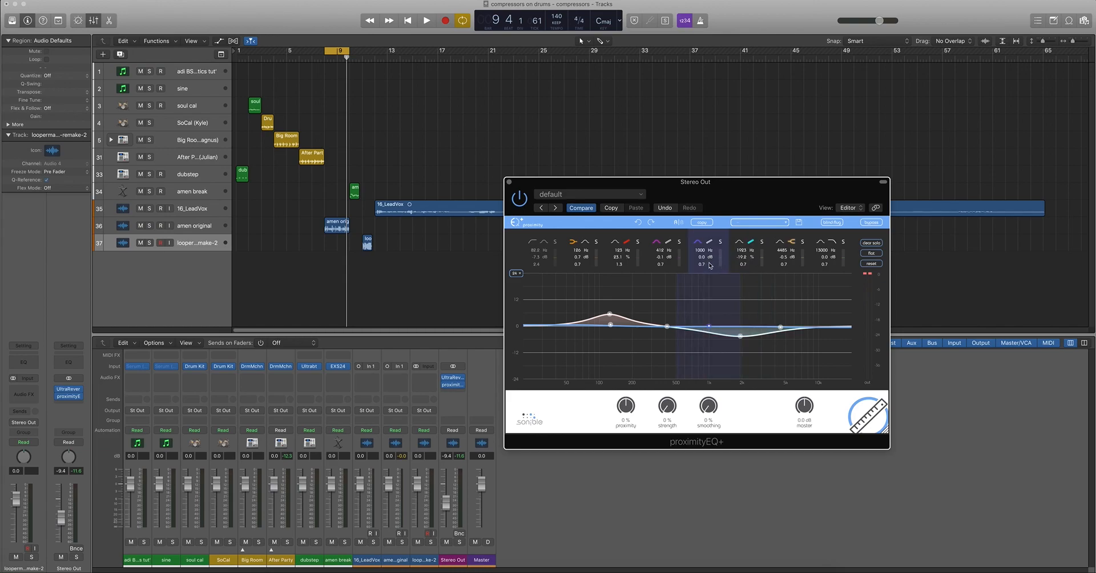
Toggle the blind flug mode on and off twice to compare the rotary knobs with the filter curve display.
click(833, 222)
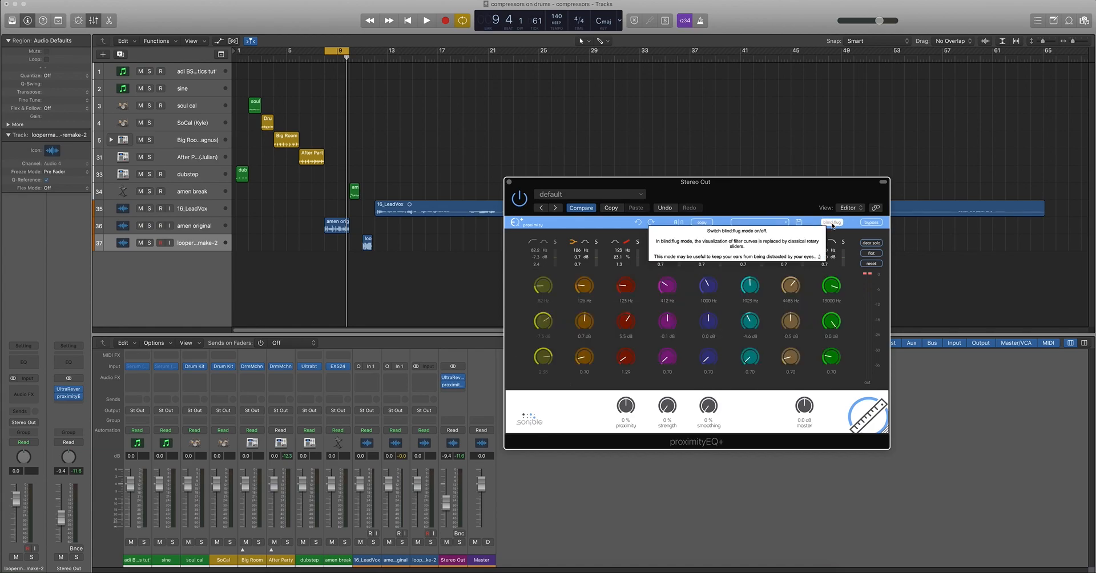
click(831, 223)
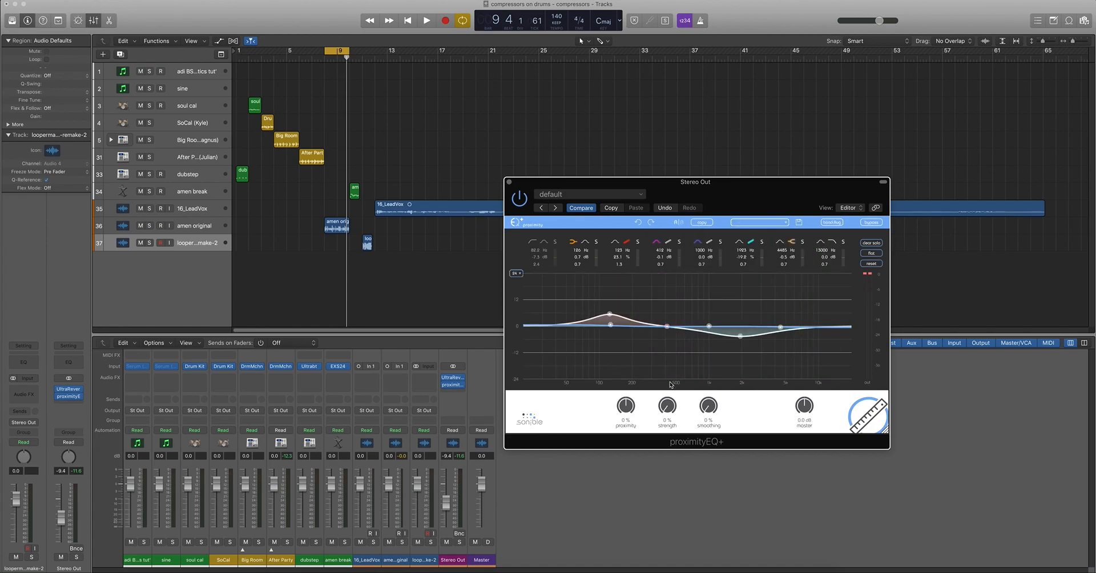
click(827, 224)
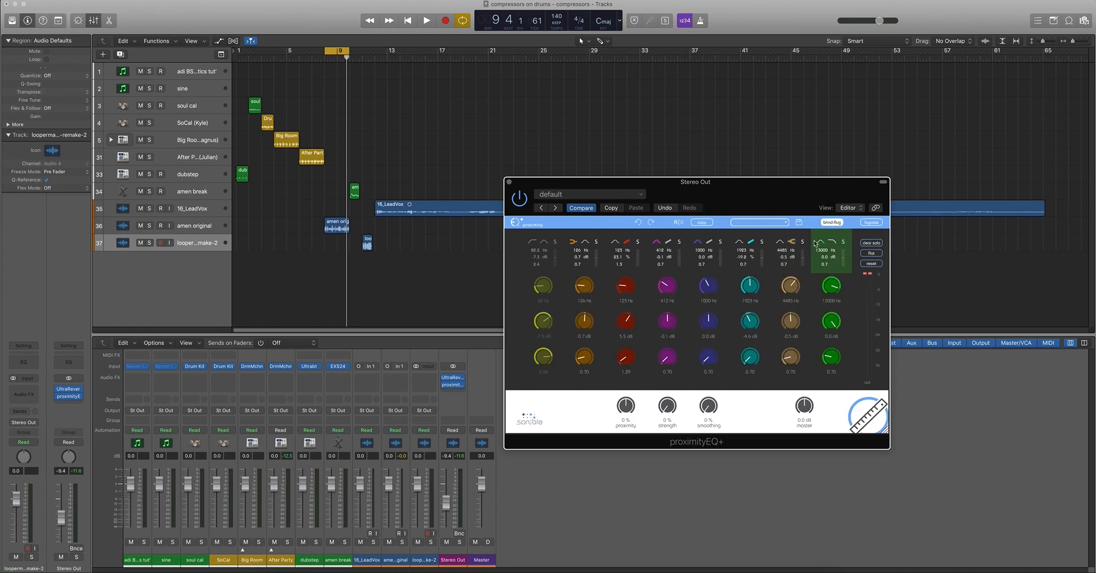
click(833, 223)
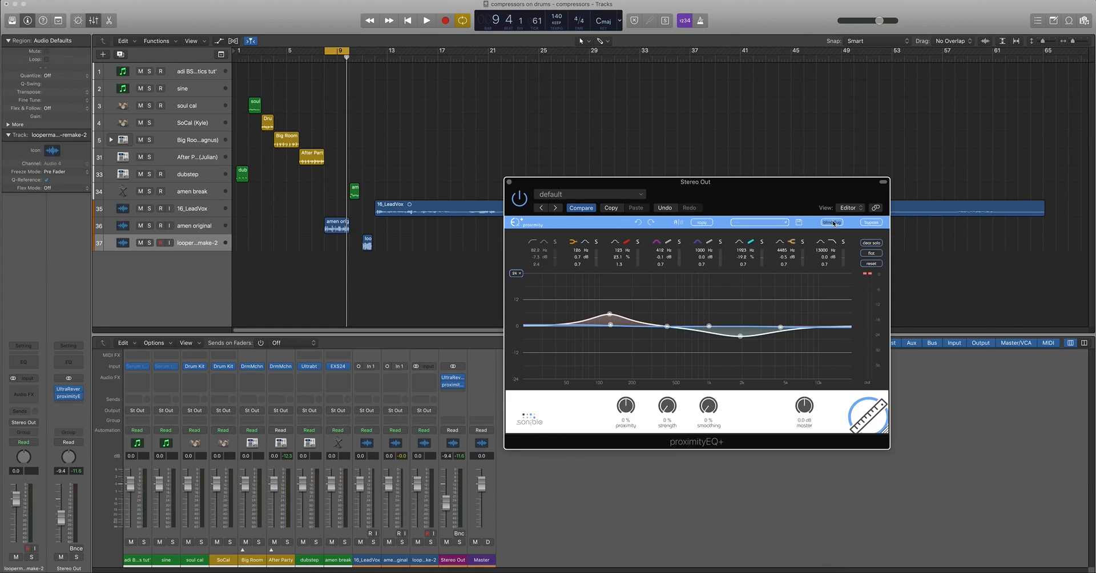
Flatten all the bands of proximityEQ+ and move its window up over the track area.
click(872, 255)
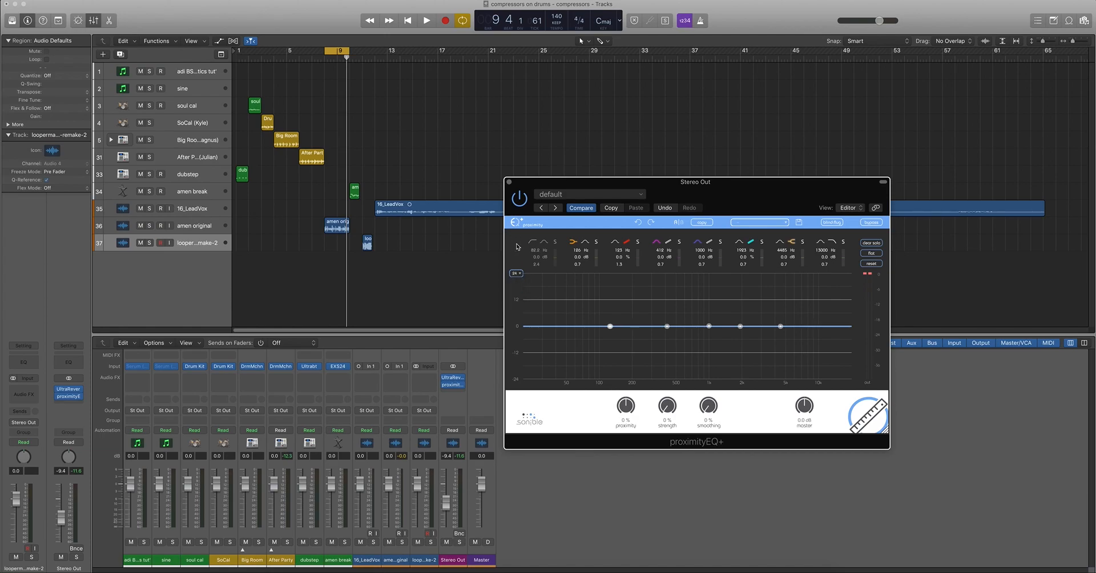
click(682, 223)
drag(766, 210, 775, 86)
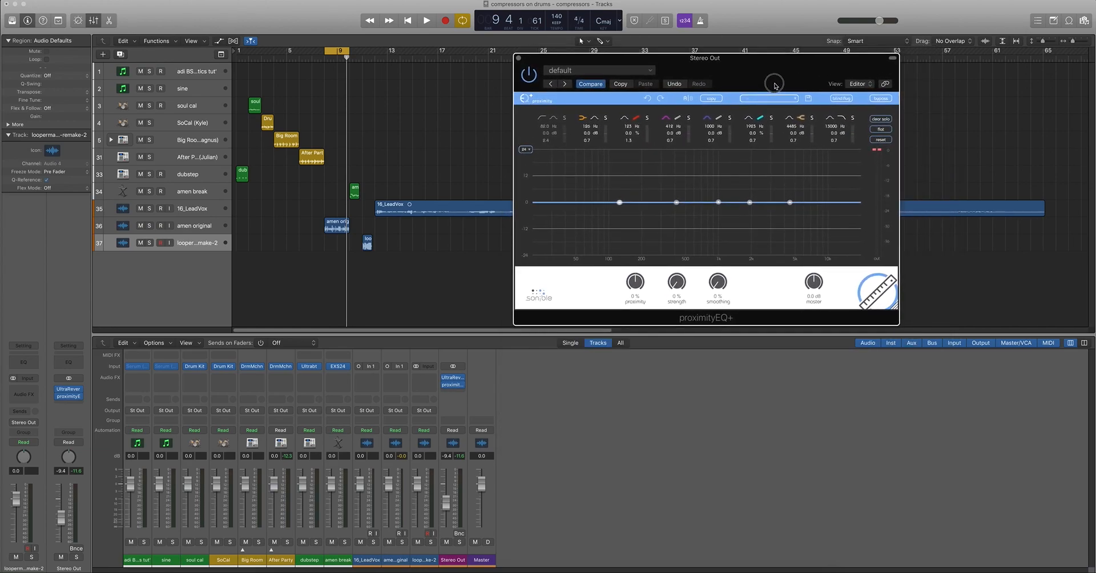